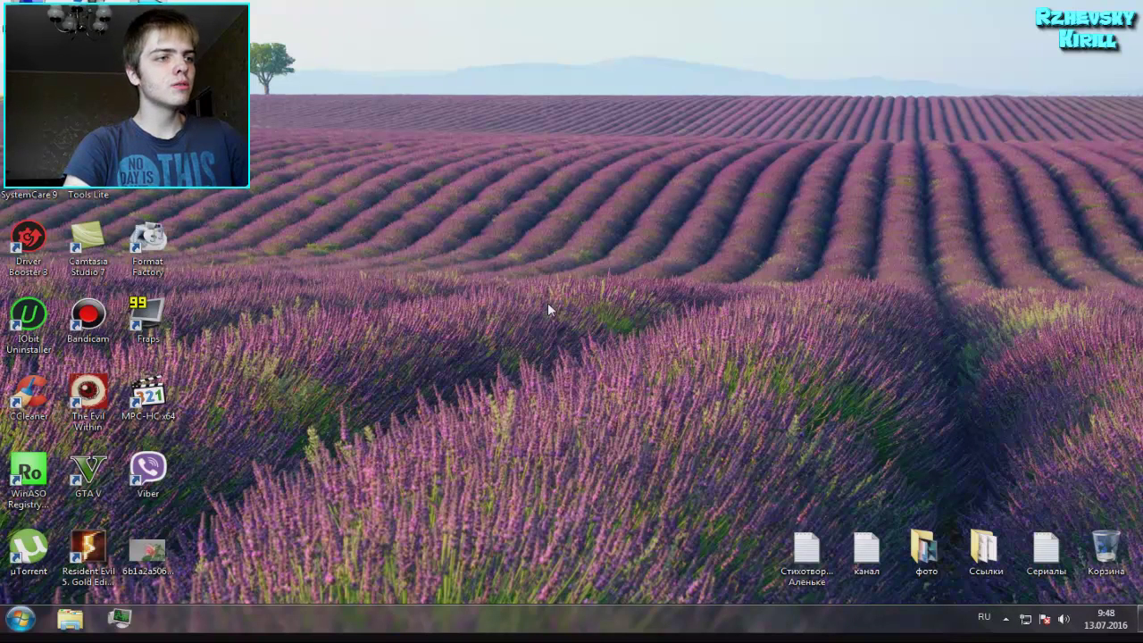
{"action": "right_click", "coordinate": [531, 232]}
{"action": "left_click", "coordinate": [572, 274]}
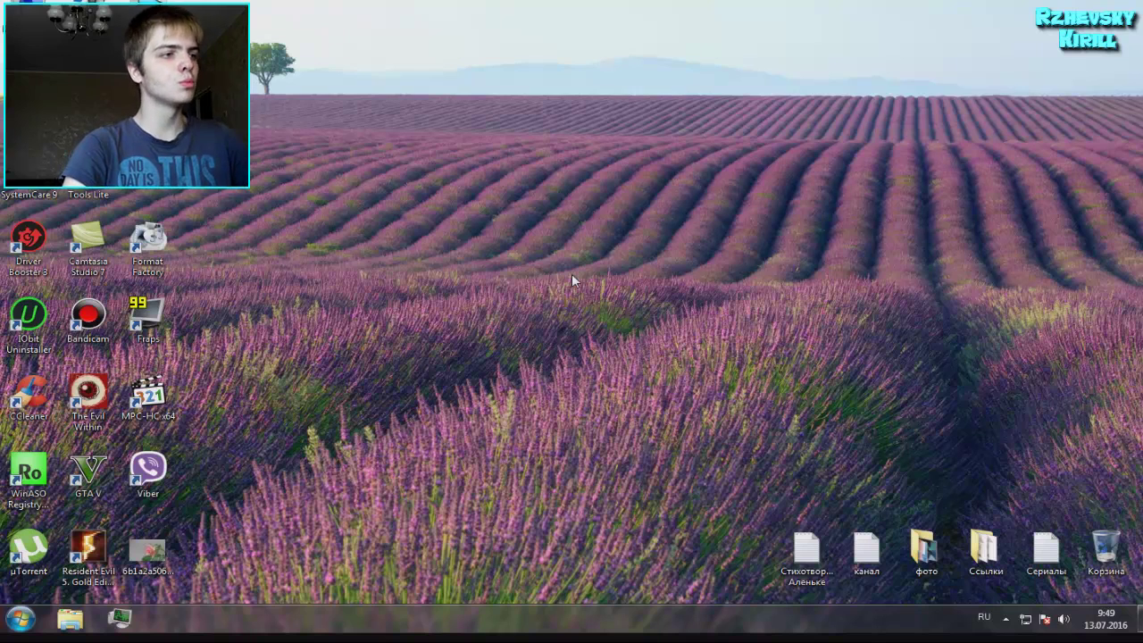
{"action": "right_click", "coordinate": [448, 210]}
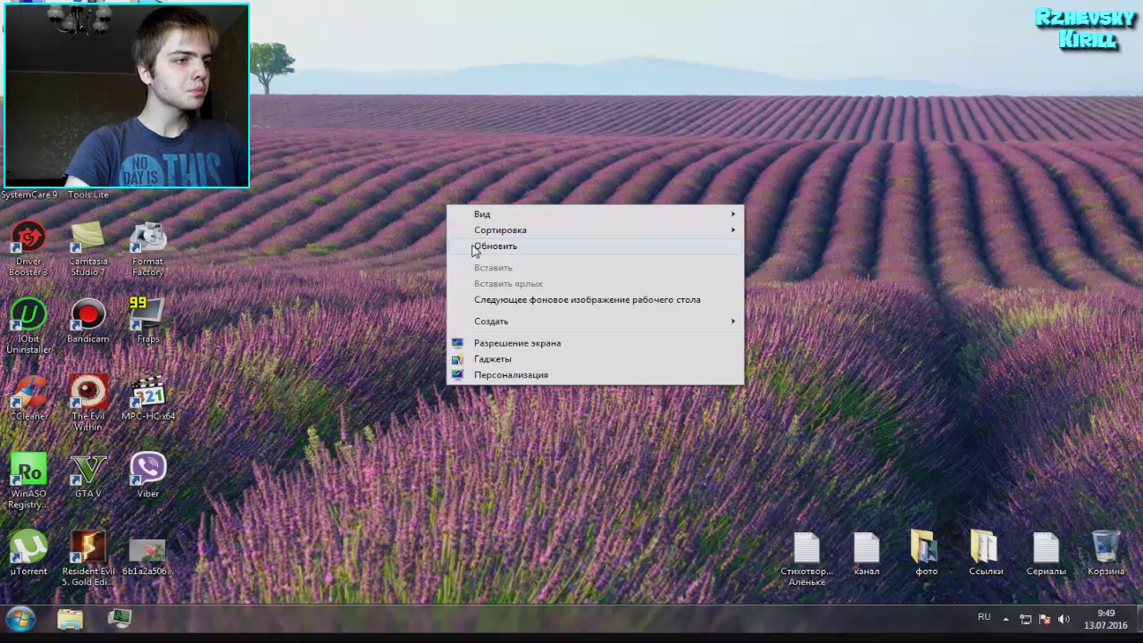
{"action": "left_click", "coordinate": [471, 245]}
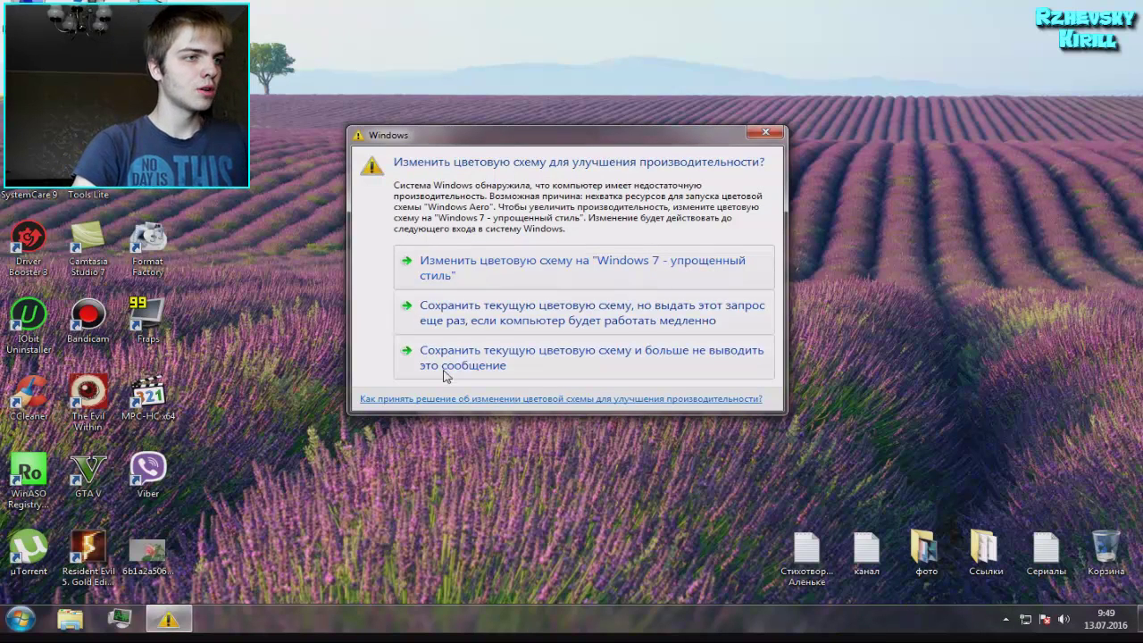
Keep the current Windows colour scheme and stop the performance message from being shown again
{"action": "left_click", "coordinate": [769, 136]}
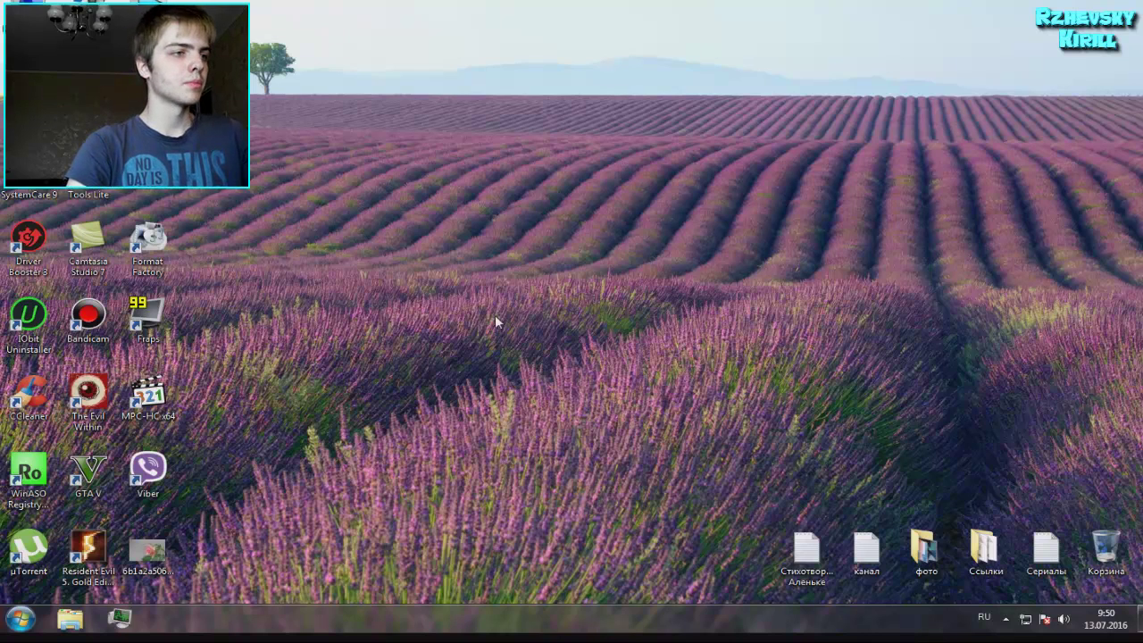
{"action": "right_click", "coordinate": [360, 287]}
{"action": "left_click", "coordinate": [378, 327]}
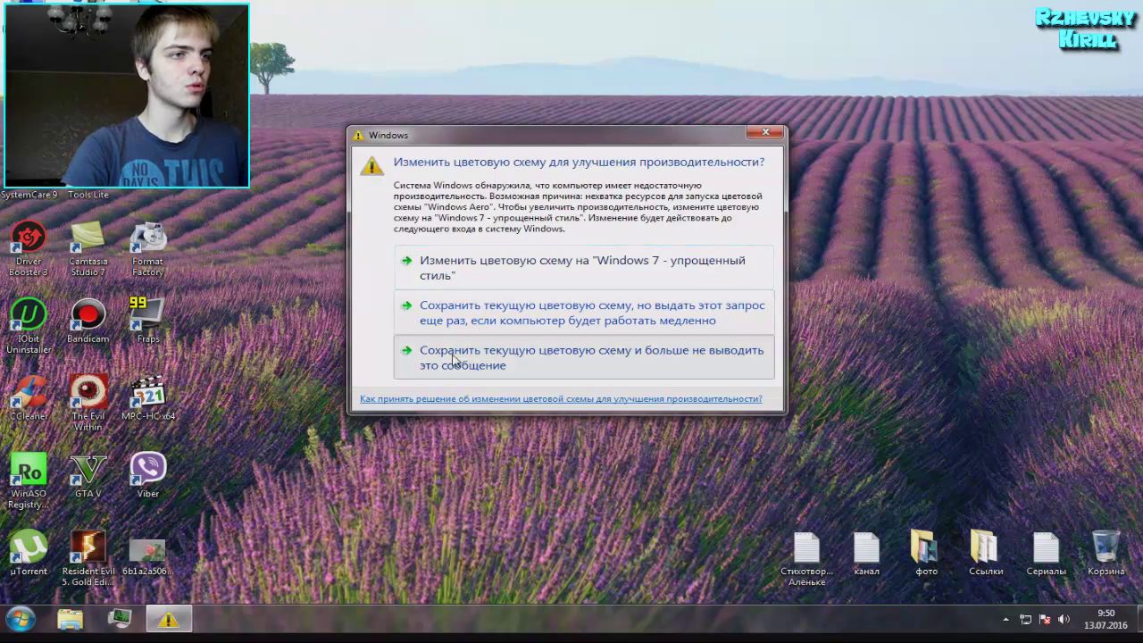
{"action": "left_click", "coordinate": [454, 359]}
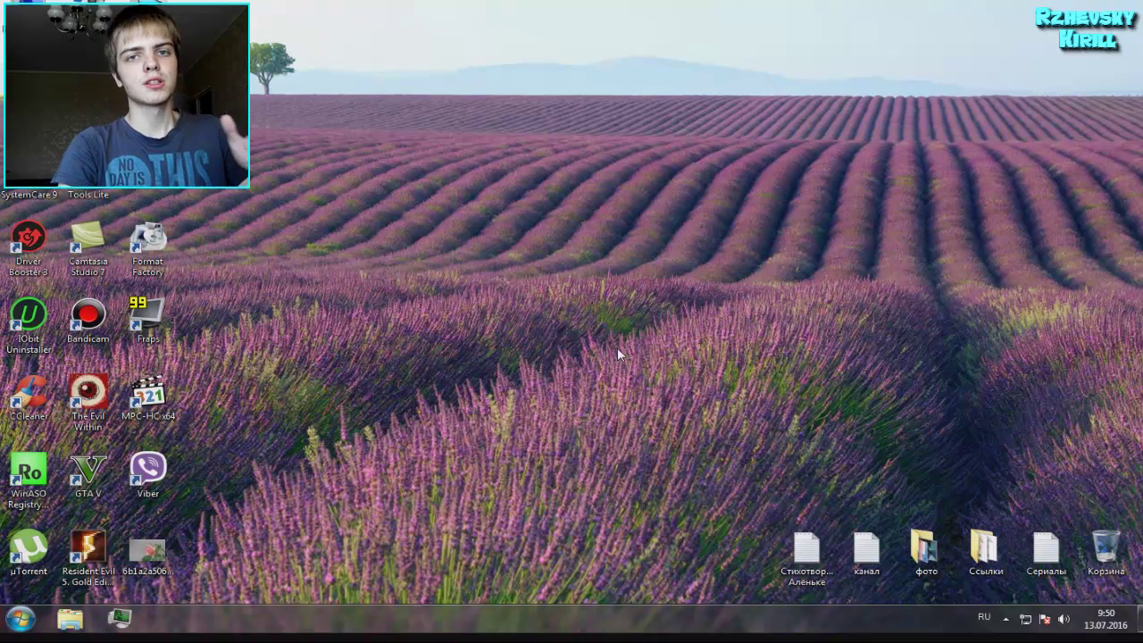
Review the available screen resolutions in the display settings and close them without applying a change
{"action": "right_click", "coordinate": [588, 241]}
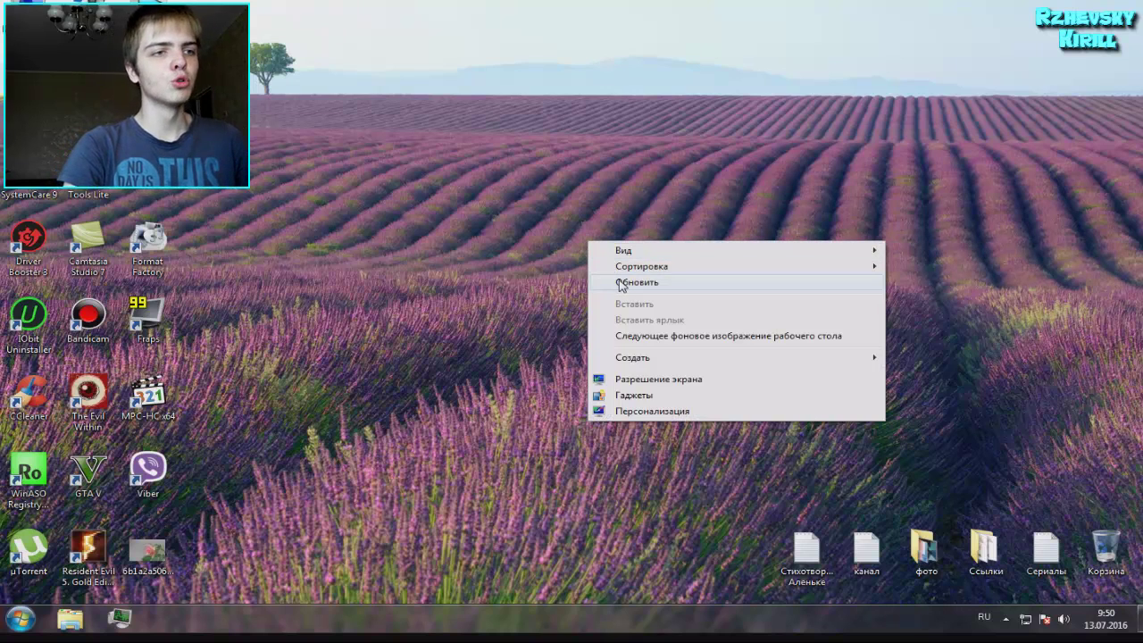
{"action": "left_click", "coordinate": [649, 380]}
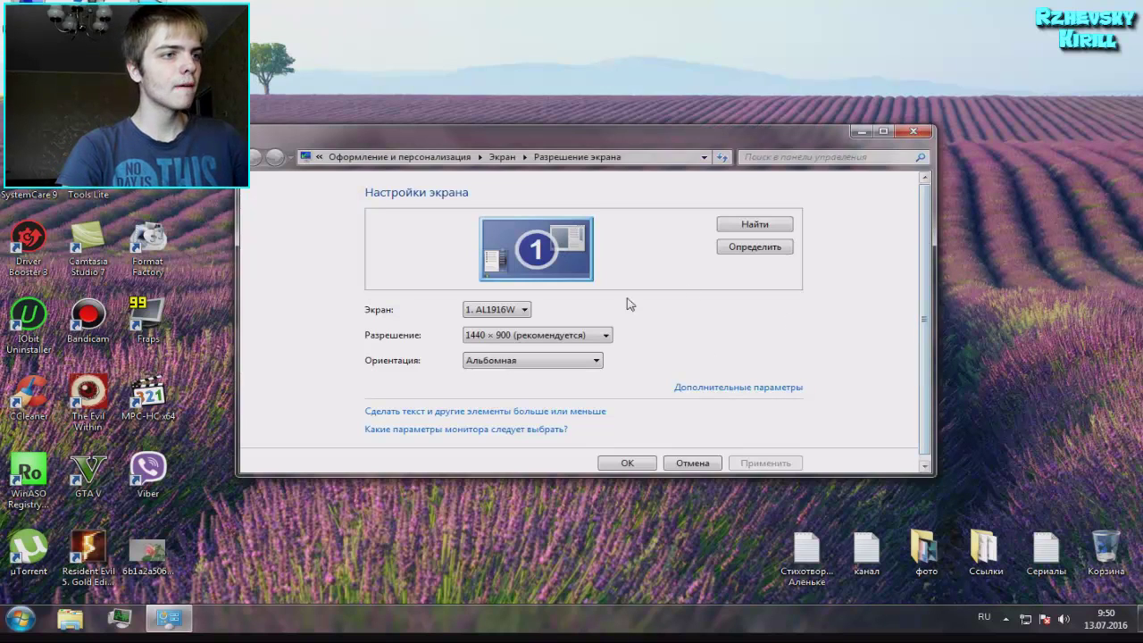
{"action": "left_click", "coordinate": [549, 340]}
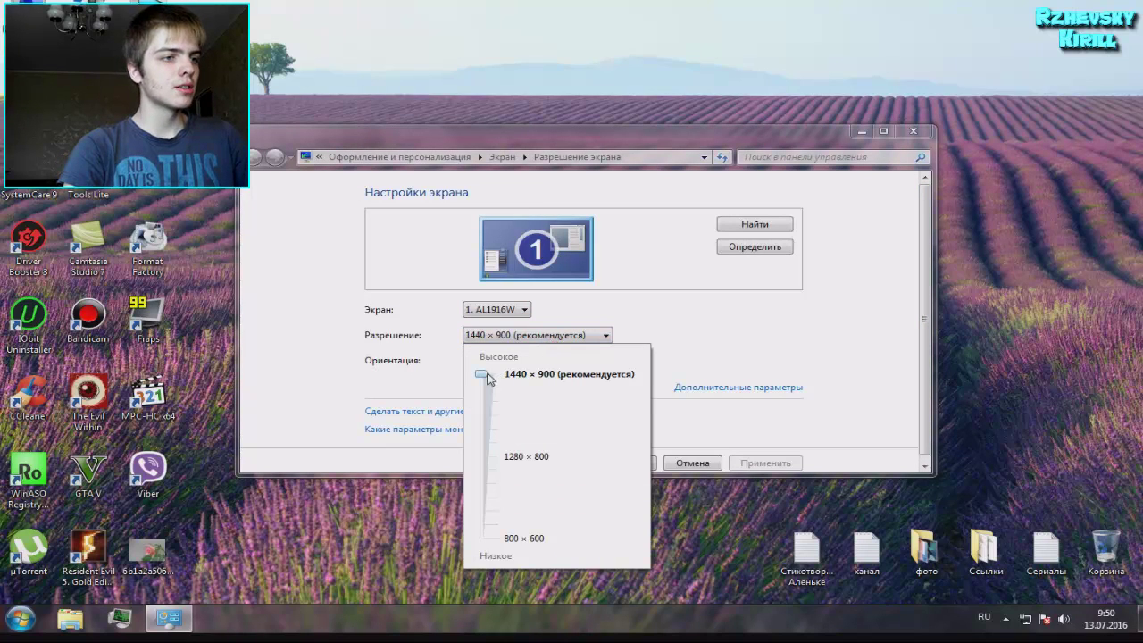
{"action": "left_click_drag", "start_coordinate": [483, 379], "coordinate": [492, 349]}
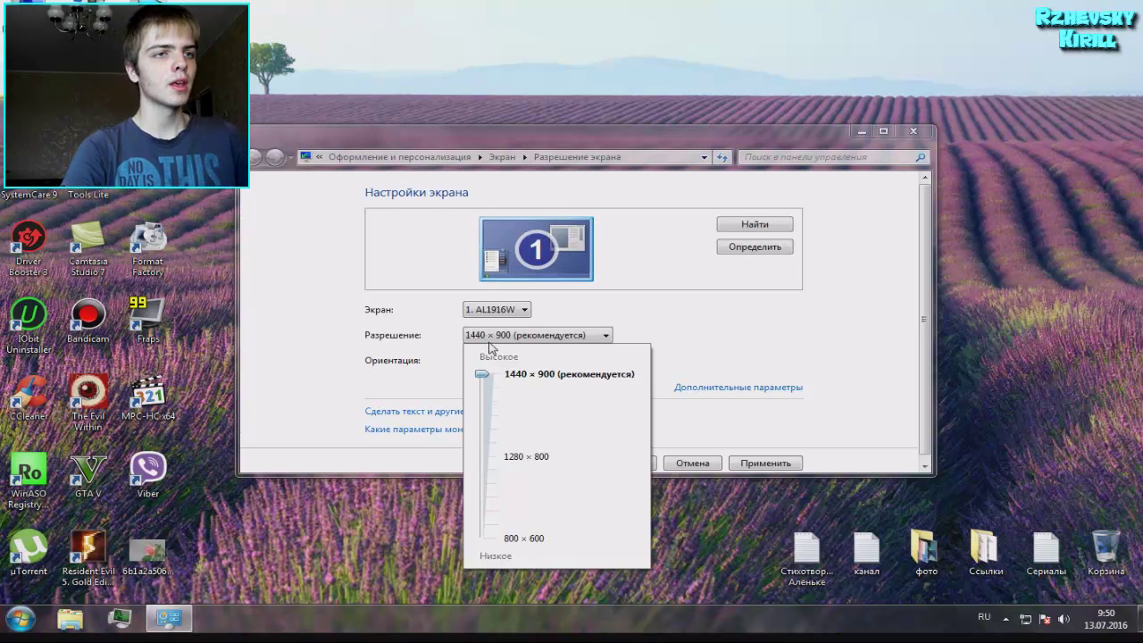
{"action": "left_click", "coordinate": [914, 133]}
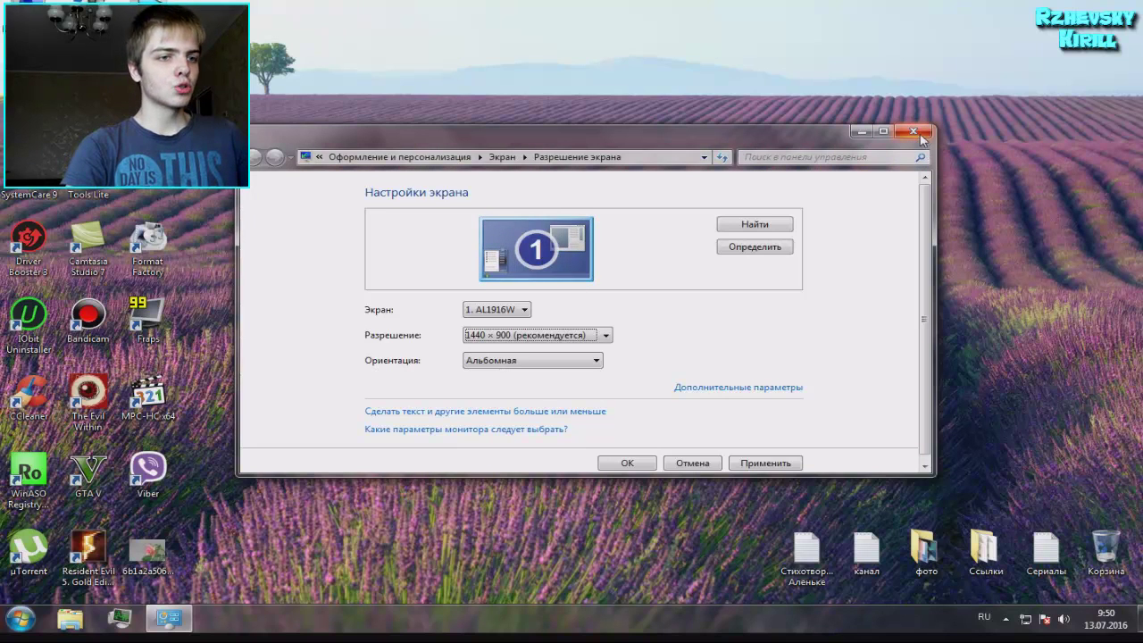
{"action": "left_click", "coordinate": [915, 134]}
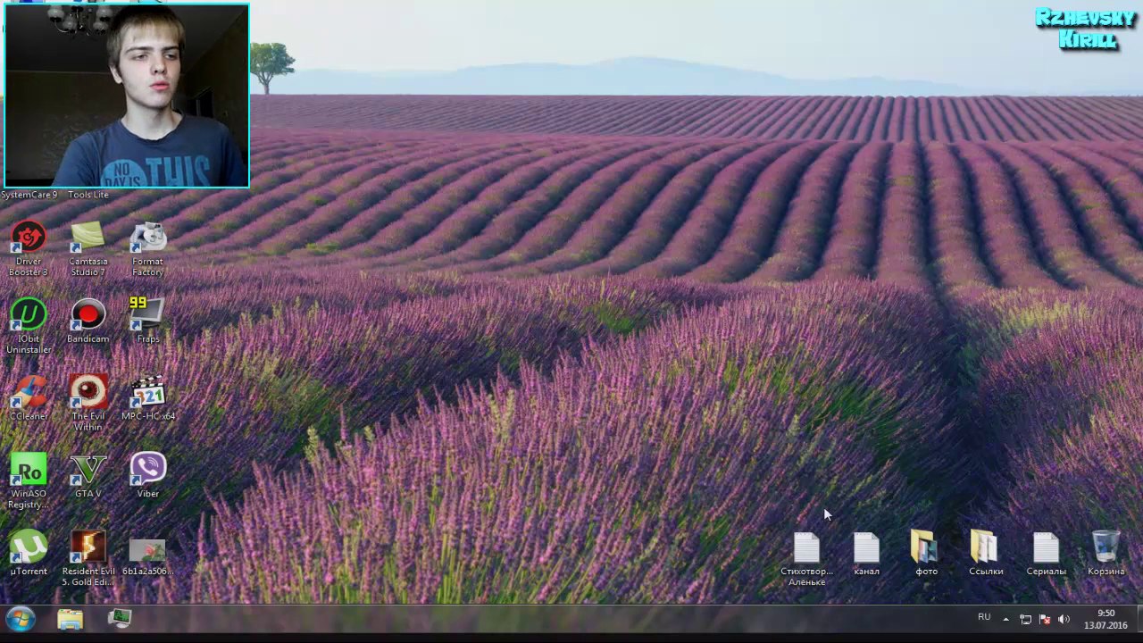
Open the desktop text file "канал", look over the program download links in it, and close the file
{"action": "double_click", "coordinate": [867, 549]}
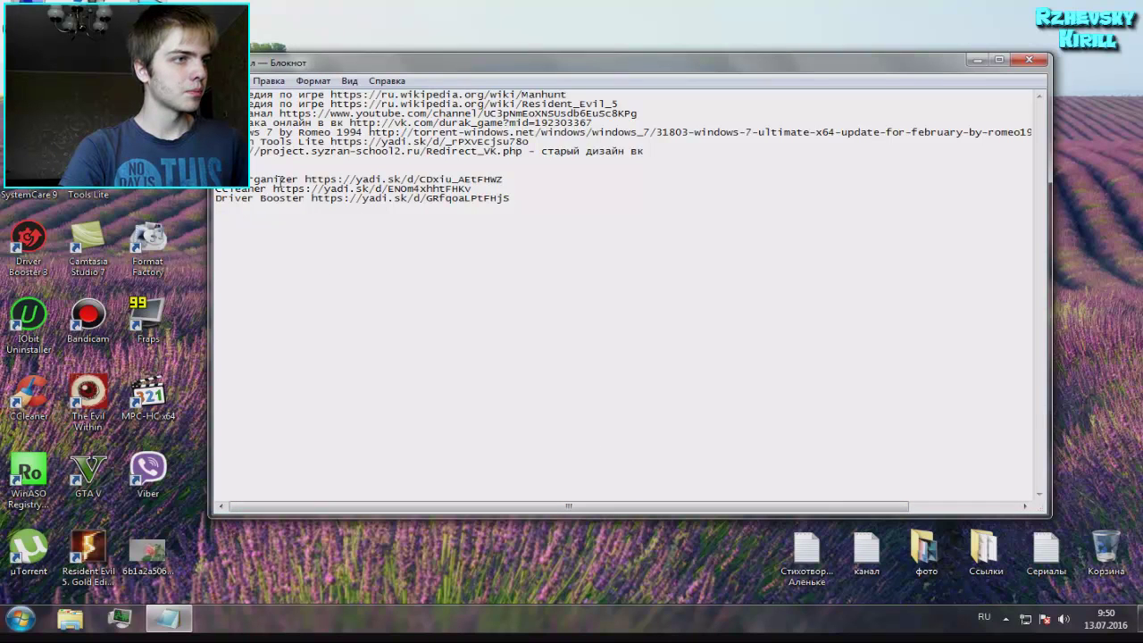
{"action": "left_click_drag", "start_coordinate": [306, 178], "coordinate": [504, 176]}
{"action": "left_click", "coordinate": [587, 203]}
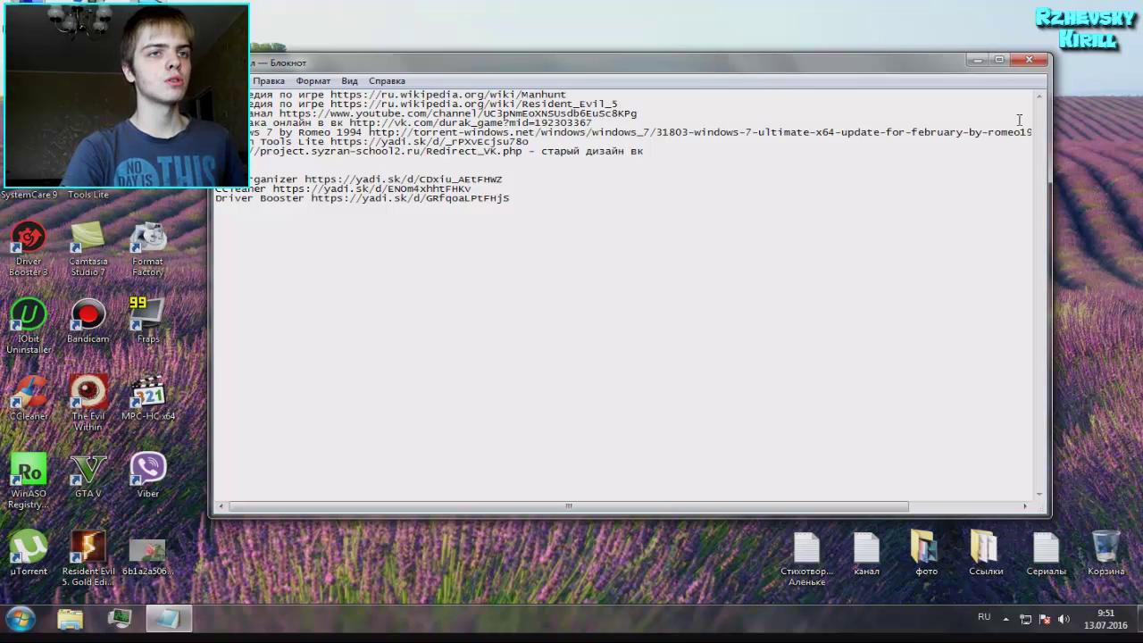
{"action": "left_click", "coordinate": [1030, 59]}
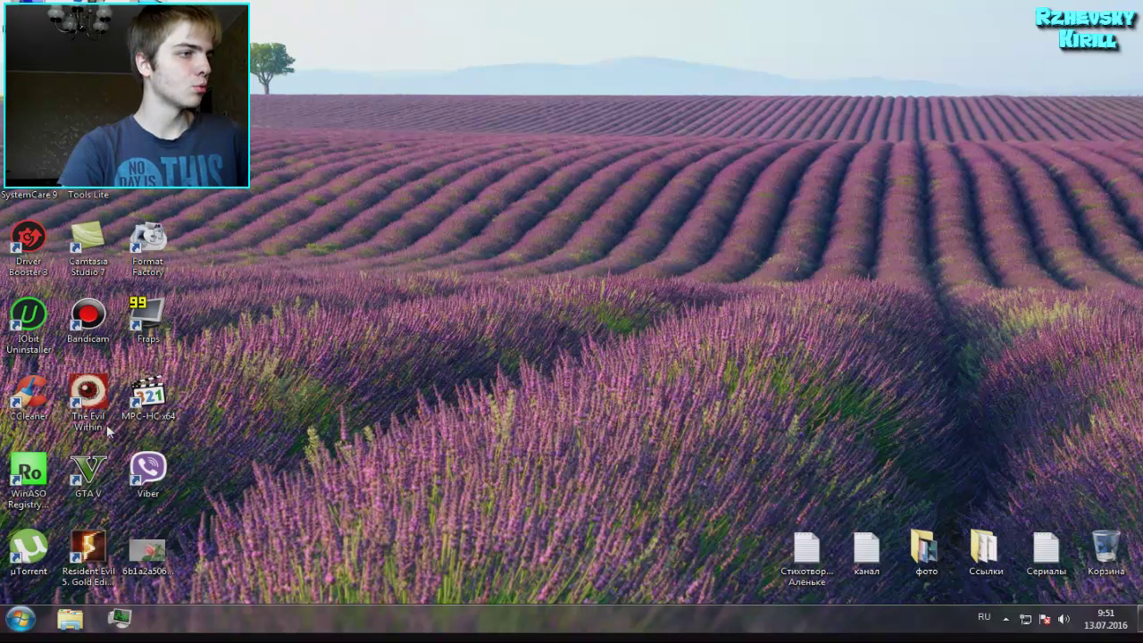
Launch Driver Booster 3 and scan the computer for outdated drivers
{"action": "double_click", "coordinate": [32, 251]}
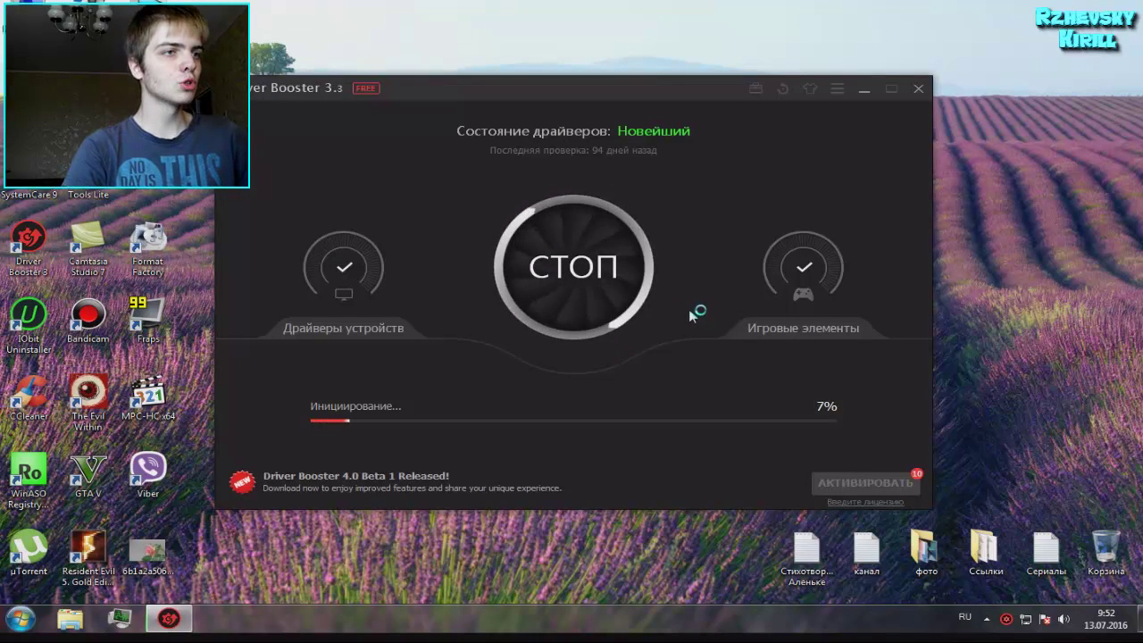
{"action": "mouse_move", "coordinate": [536, 89]}
{"action": "left_mouse_down"}
{"action": "mouse_move", "coordinate": [546, 90]}
{"action": "mouse_move", "coordinate": [543, 77]}
{"action": "left_mouse_up"}
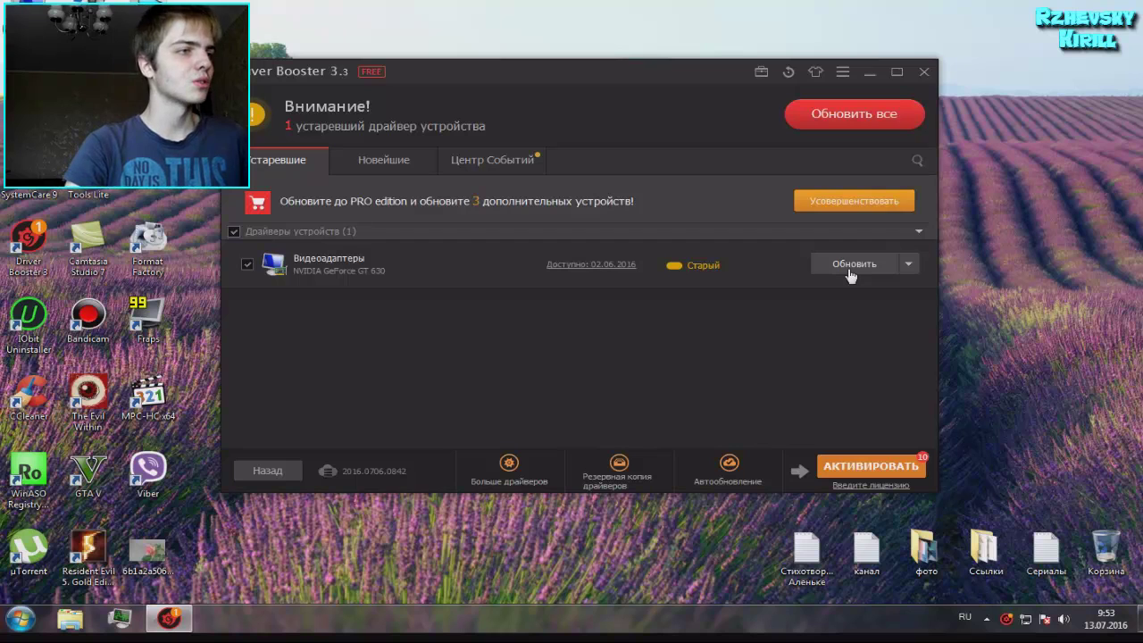
{"action": "left_click", "coordinate": [384, 170]}
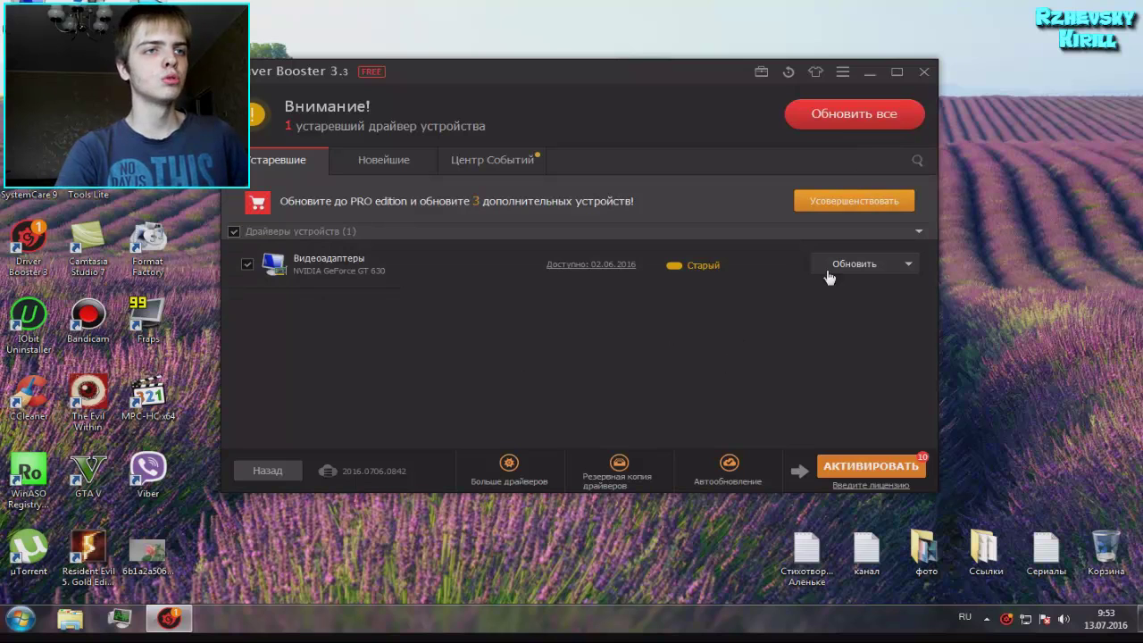
{"action": "left_click", "coordinate": [870, 72]}
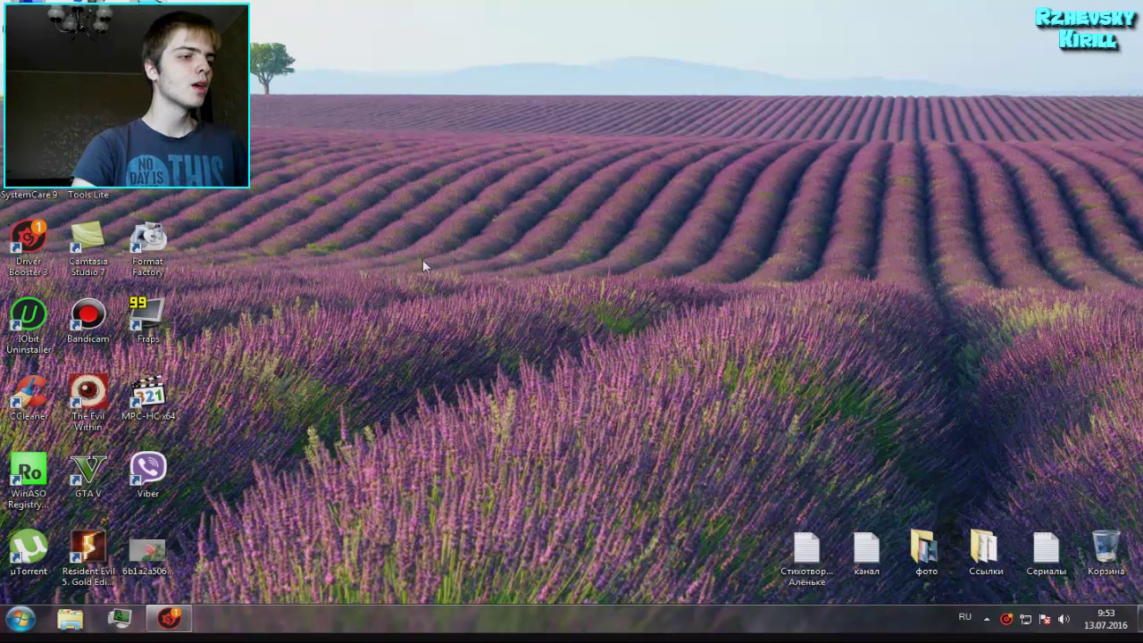
{"action": "left_click", "coordinate": [169, 618]}
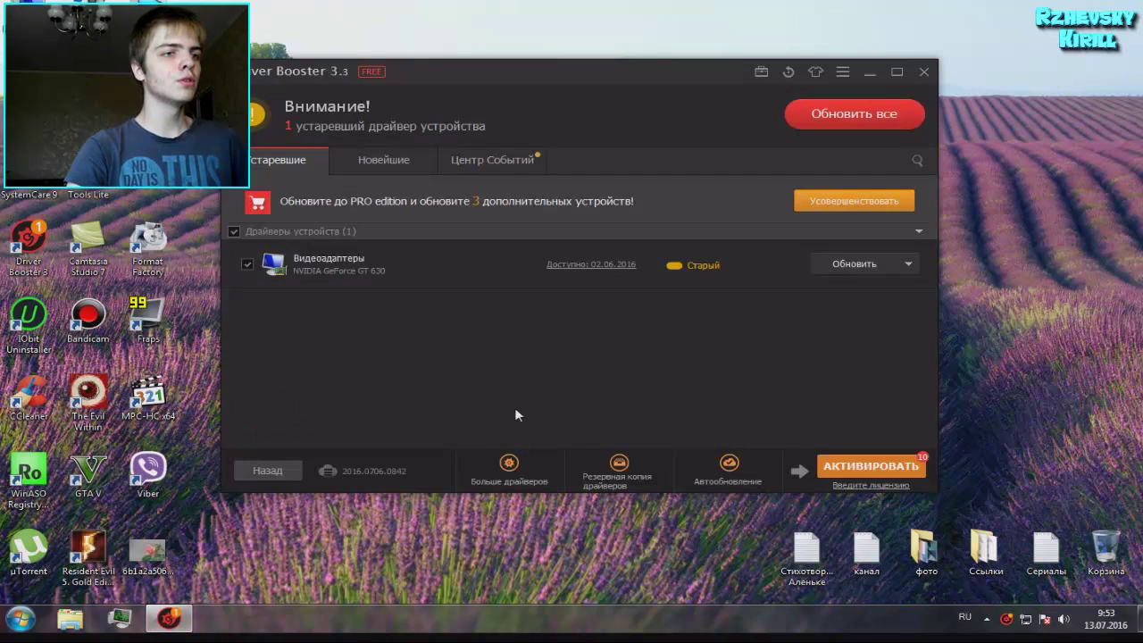
{"action": "left_click", "coordinate": [707, 201]}
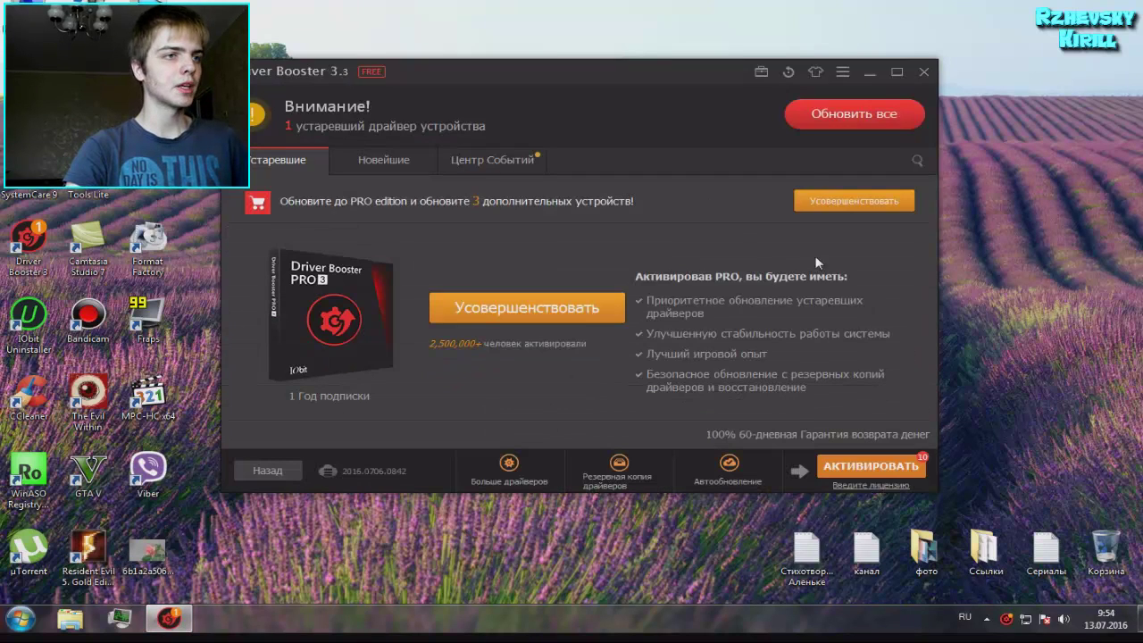
{"action": "left_click", "coordinate": [920, 232]}
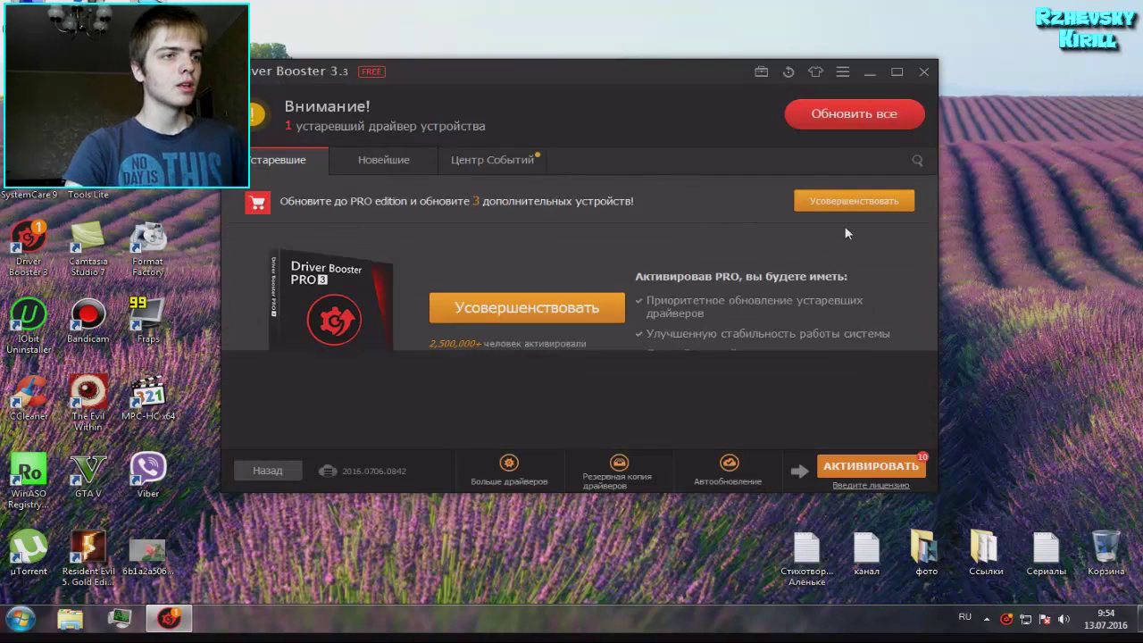
{"action": "left_click", "coordinate": [440, 214]}
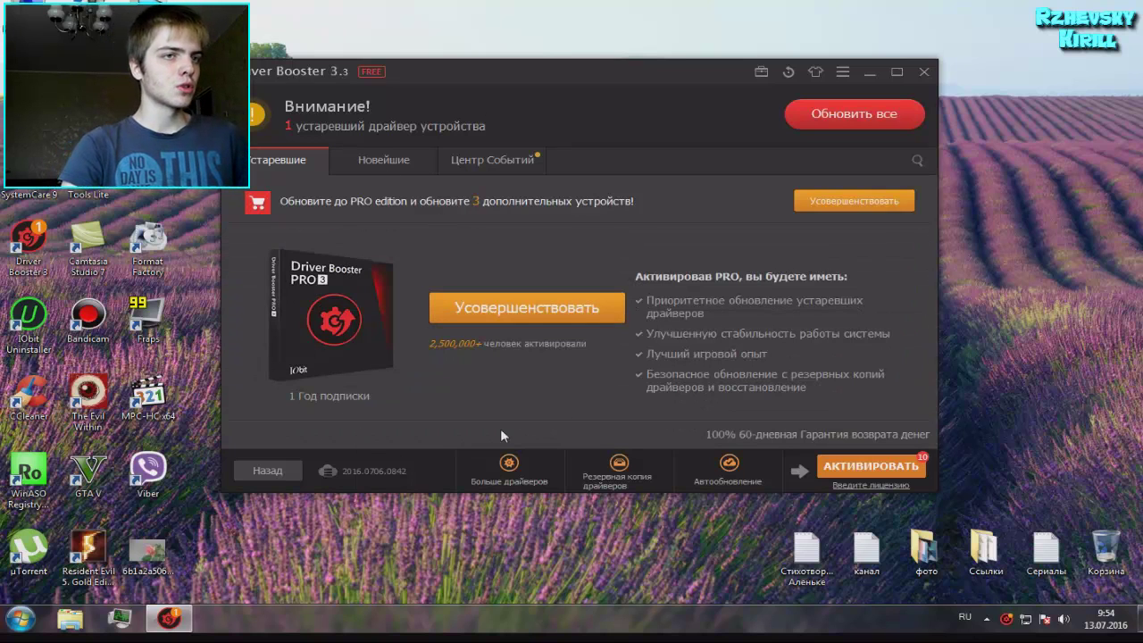
{"action": "left_click", "coordinate": [806, 201]}
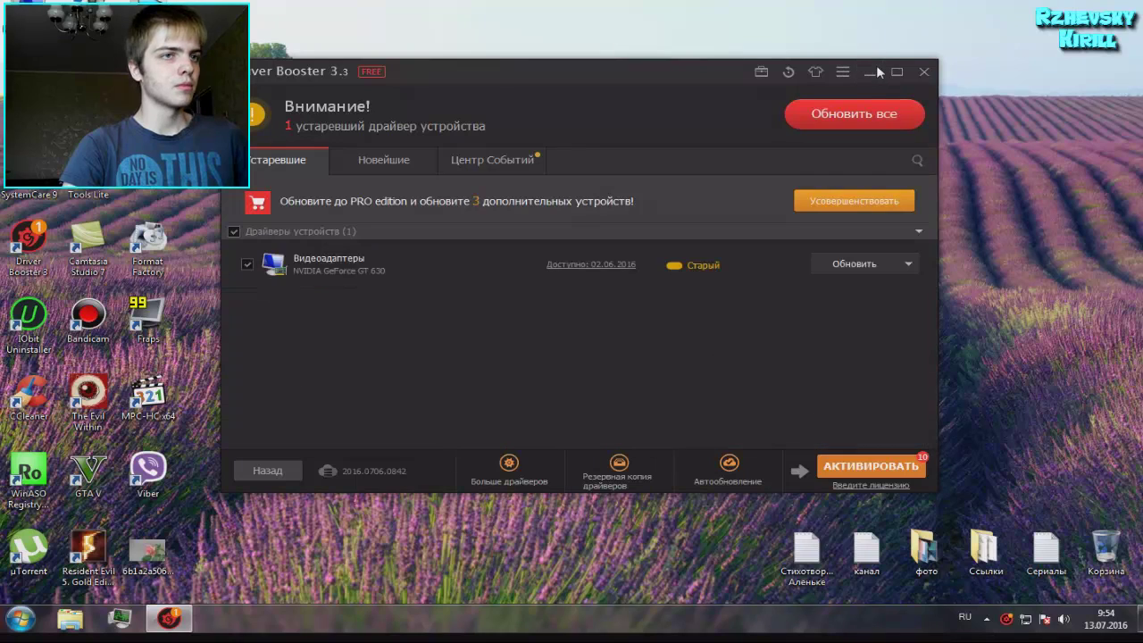
Look through the list of up-to-date drivers, return to the outdated ones, and minimise Driver Booster
{"action": "left_click", "coordinate": [378, 158]}
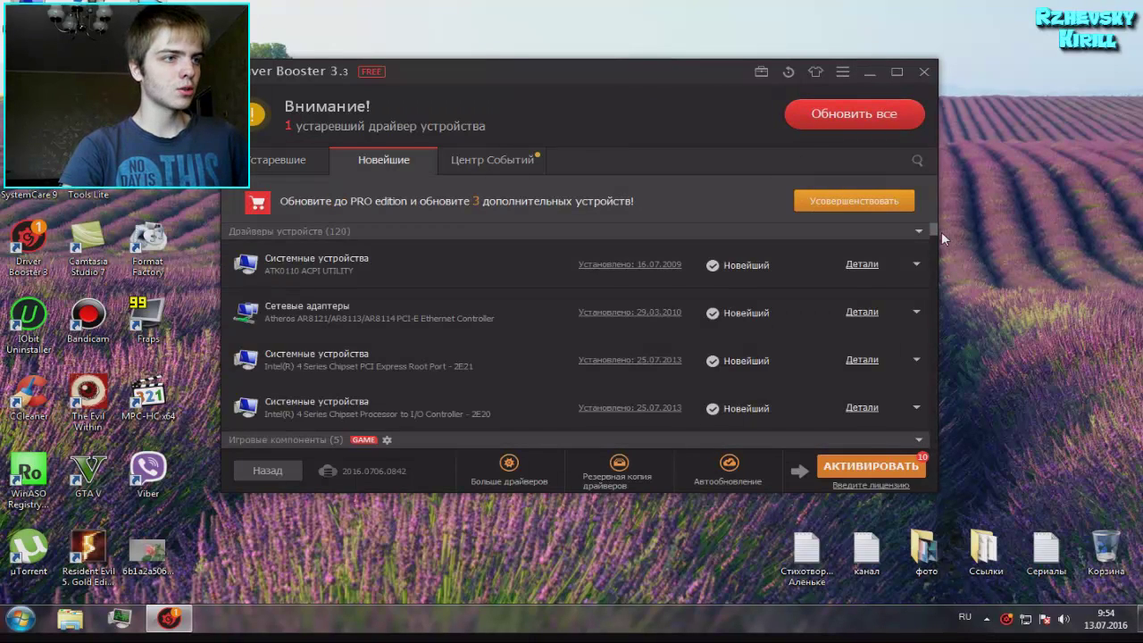
{"action": "left_click_drag", "start_coordinate": [932, 232], "coordinate": [919, 426]}
{"action": "scroll", "coordinate": [911, 357], "scroll_direction": "up", "scroll_amount": 10}
{"action": "left_click", "coordinate": [903, 209]}
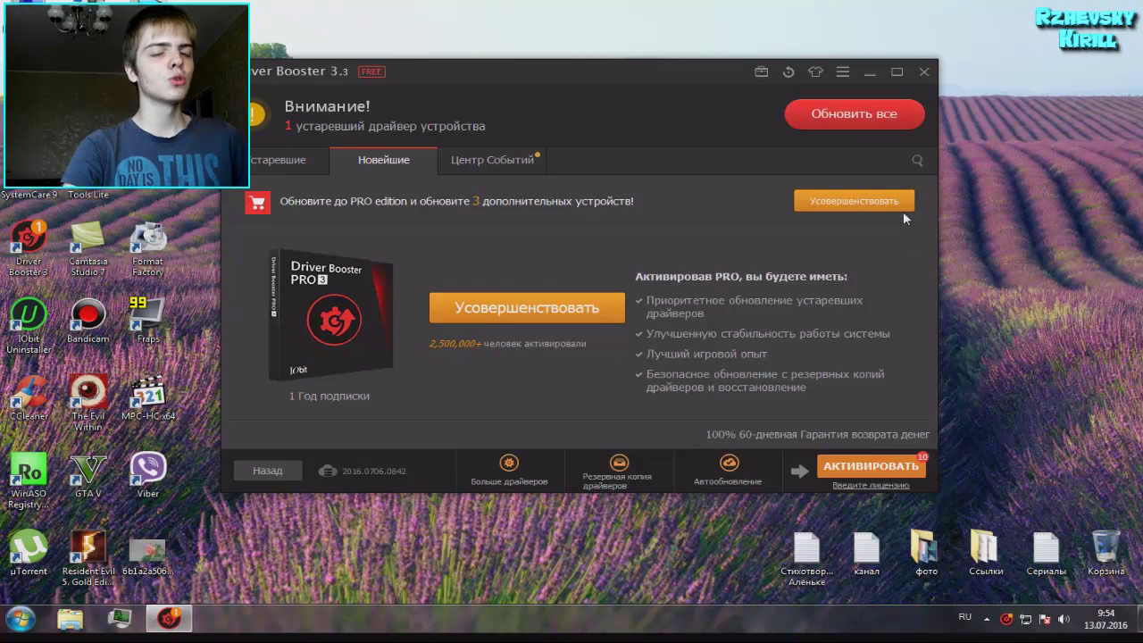
{"action": "left_click", "coordinate": [299, 163]}
{"action": "left_click", "coordinate": [869, 72]}
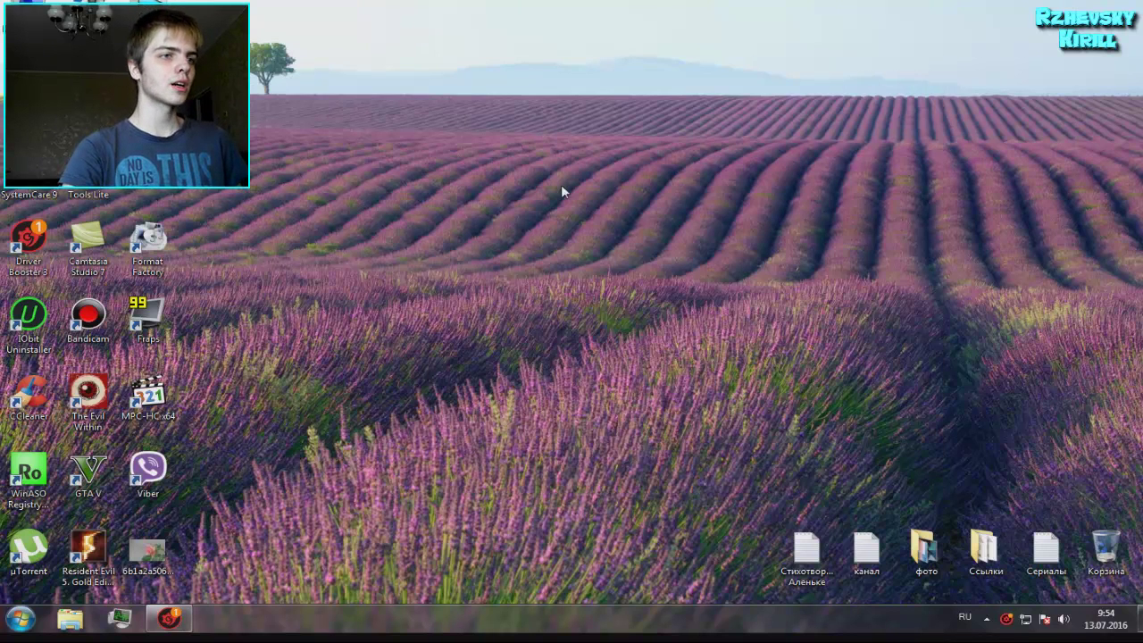
{"action": "right_click", "coordinate": [561, 184]}
{"action": "right_click", "coordinate": [594, 222]}
{"action": "left_click", "coordinate": [634, 268]}
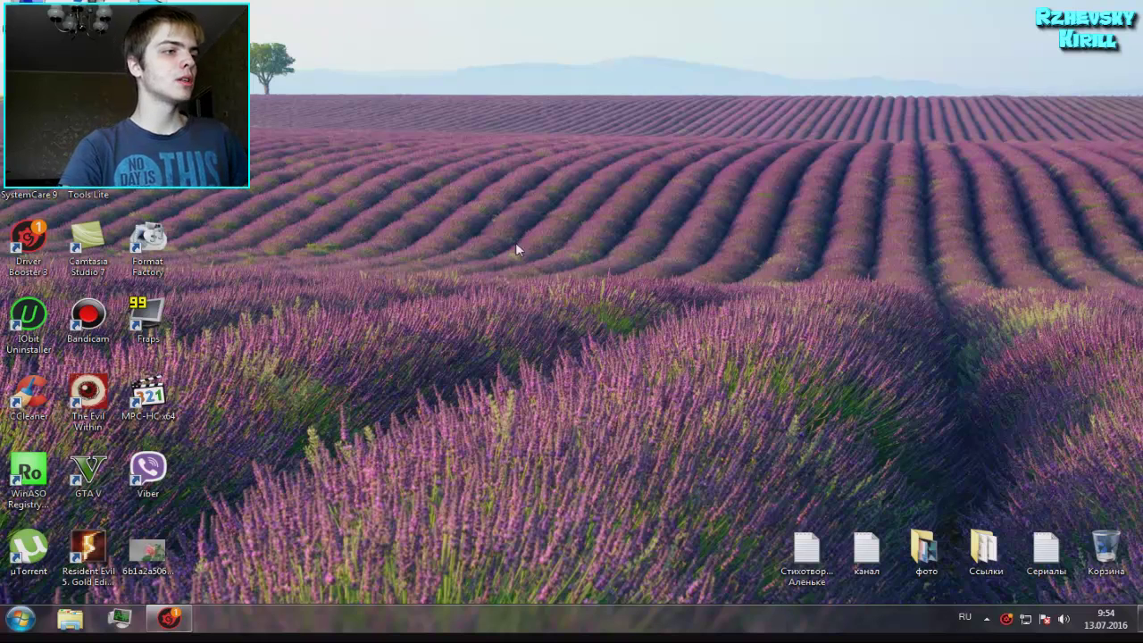
Launch CCleaner, decline downloading the new version, and open the Очистка section
{"action": "double_click", "coordinate": [31, 391]}
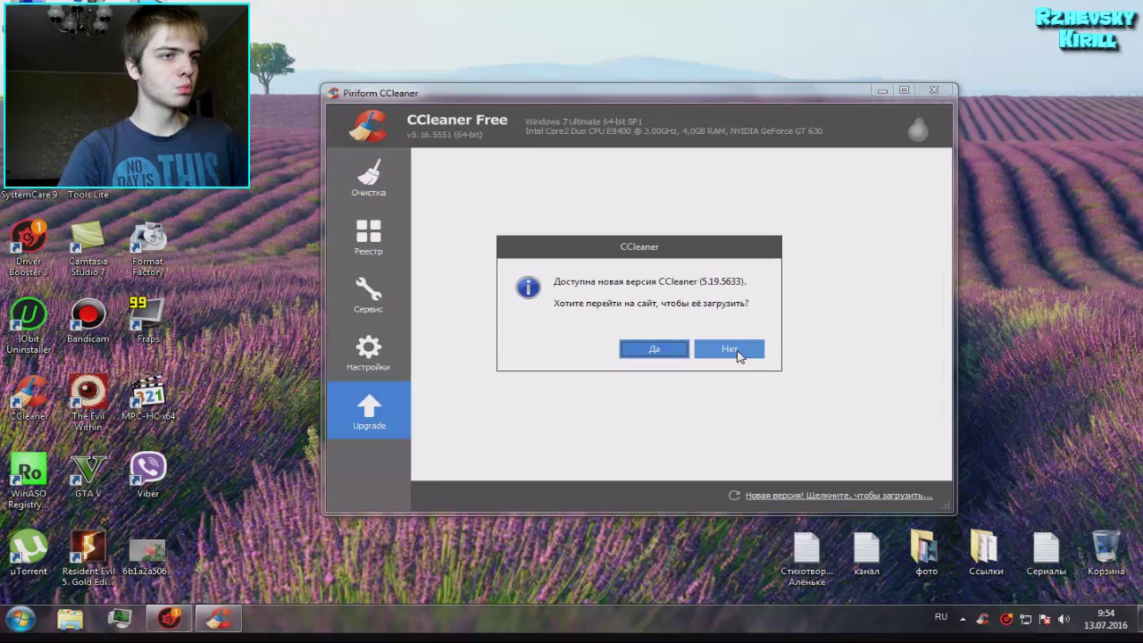
{"action": "left_click", "coordinate": [738, 353]}
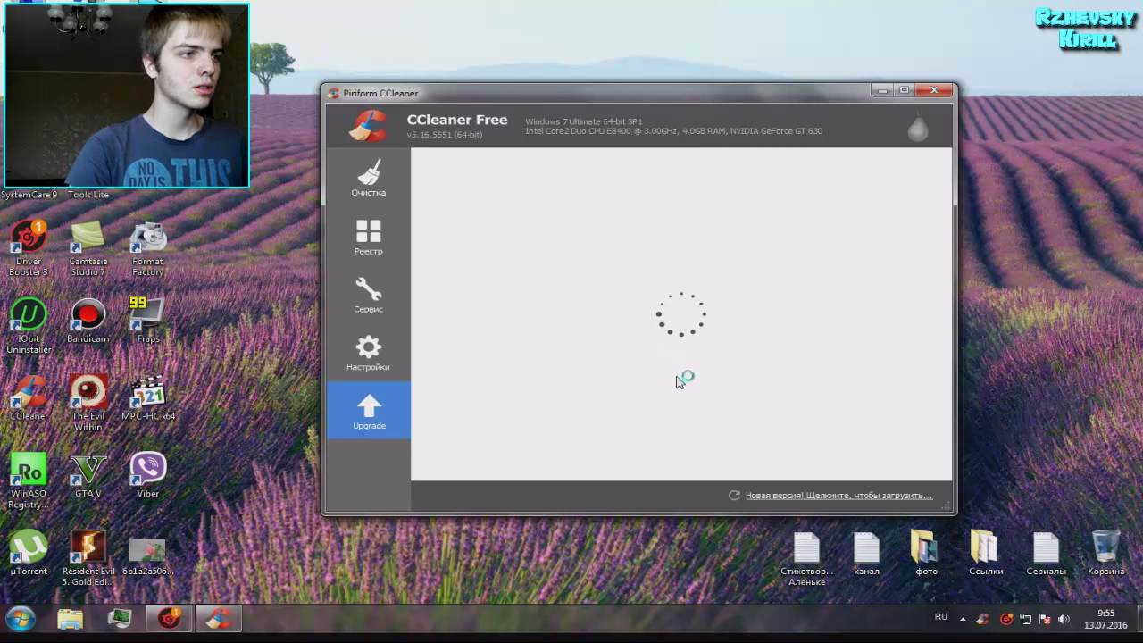
{"action": "left_click", "coordinate": [657, 351]}
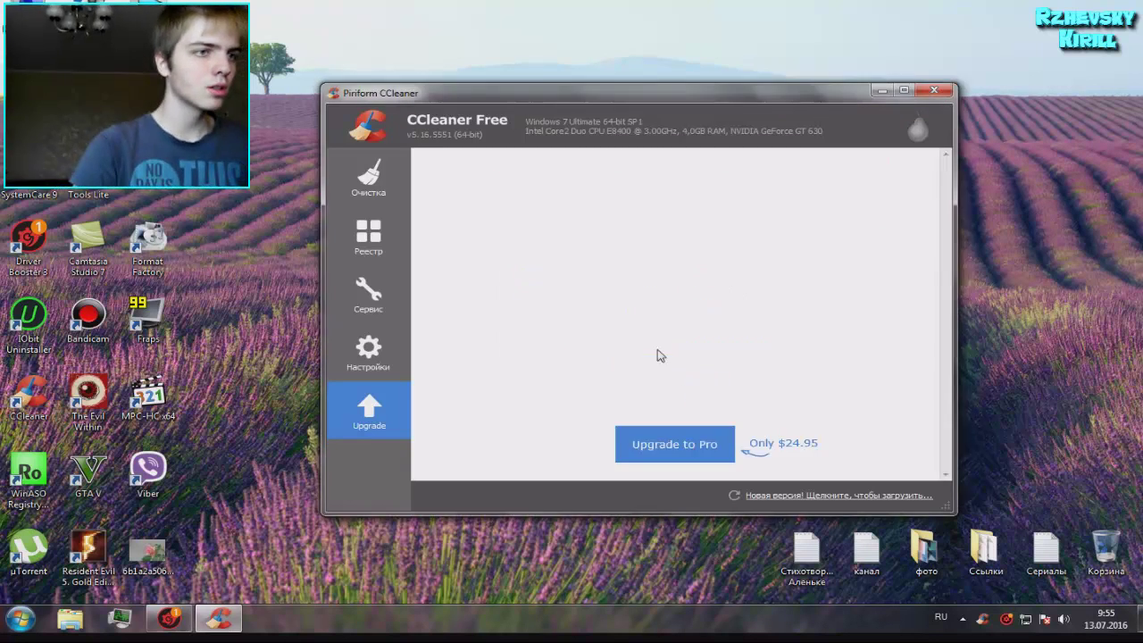
{"action": "left_click", "coordinate": [368, 183]}
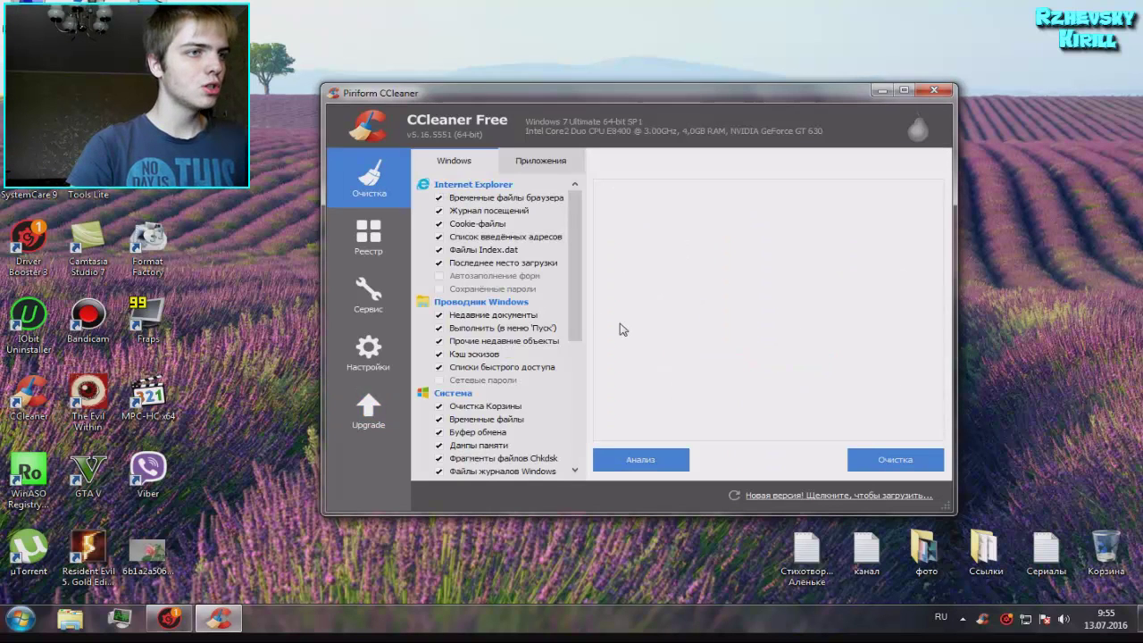
Examine the Windows cleaning options in the list, down to "Очистка свободного места" under Прочее
{"action": "left_click_drag", "start_coordinate": [570, 281], "coordinate": [572, 425]}
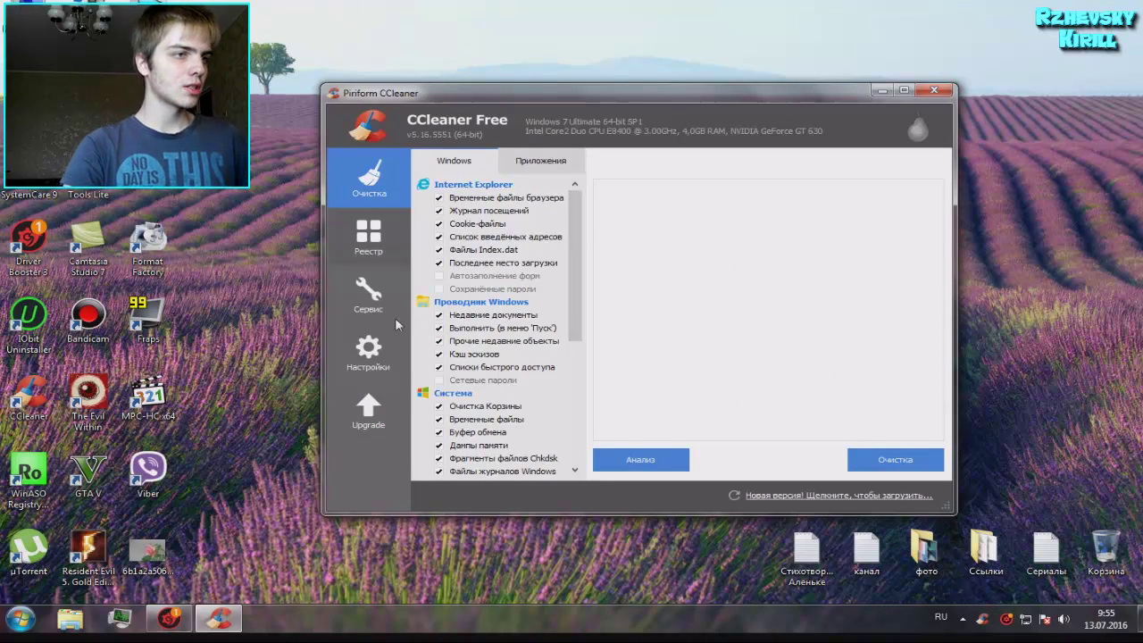
{"action": "left_click_drag", "start_coordinate": [576, 268], "coordinate": [570, 394]}
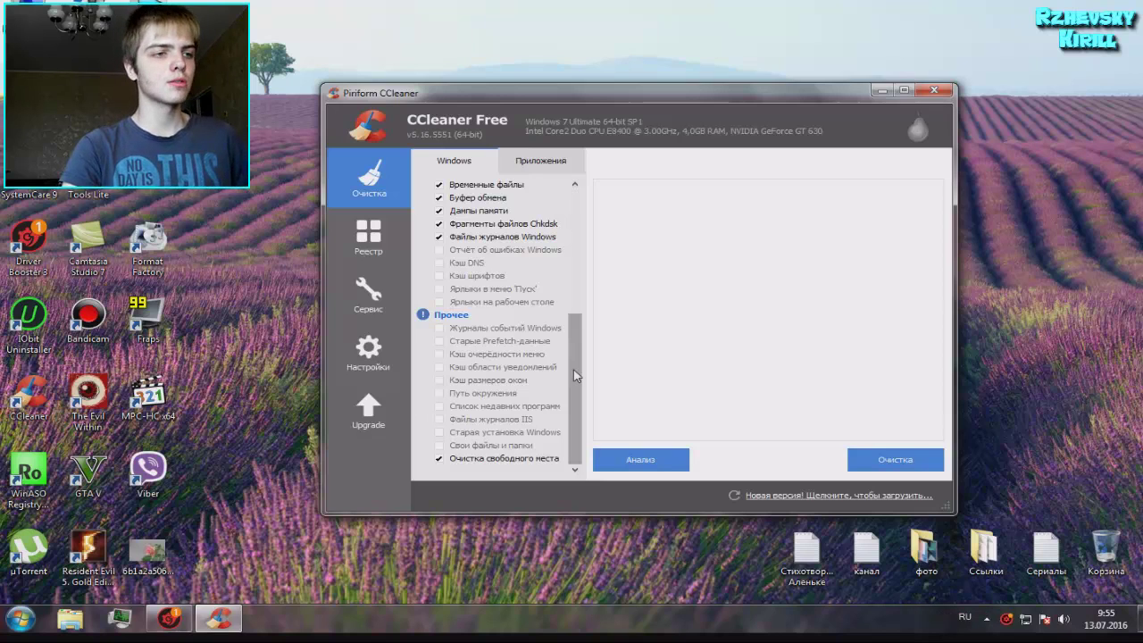
{"action": "scroll", "coordinate": [572, 361], "scroll_direction": "up", "scroll_amount": 1}
{"action": "scroll", "coordinate": [569, 352], "scroll_direction": "down", "scroll_amount": 1}
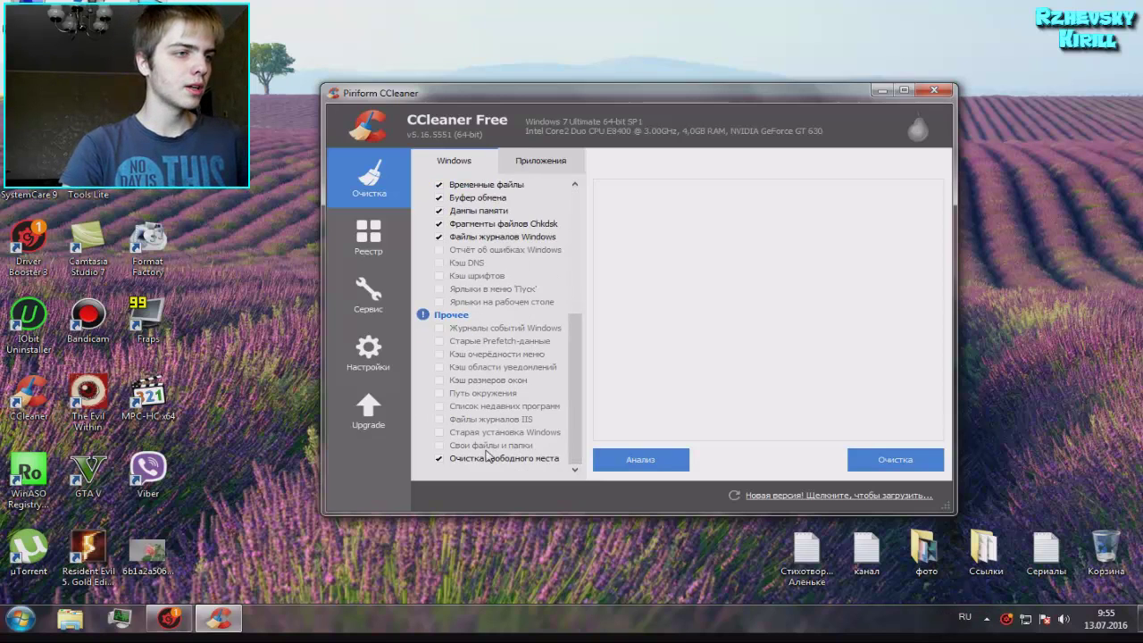
Exclude "Очистка свободного места" from the Windows cleaning options and analyse the system for removable files
{"action": "left_click", "coordinate": [439, 458]}
{"action": "left_click_drag", "start_coordinate": [572, 419], "coordinate": [575, 268]}
{"action": "scroll", "coordinate": [557, 355], "scroll_direction": "down", "scroll_amount": 3}
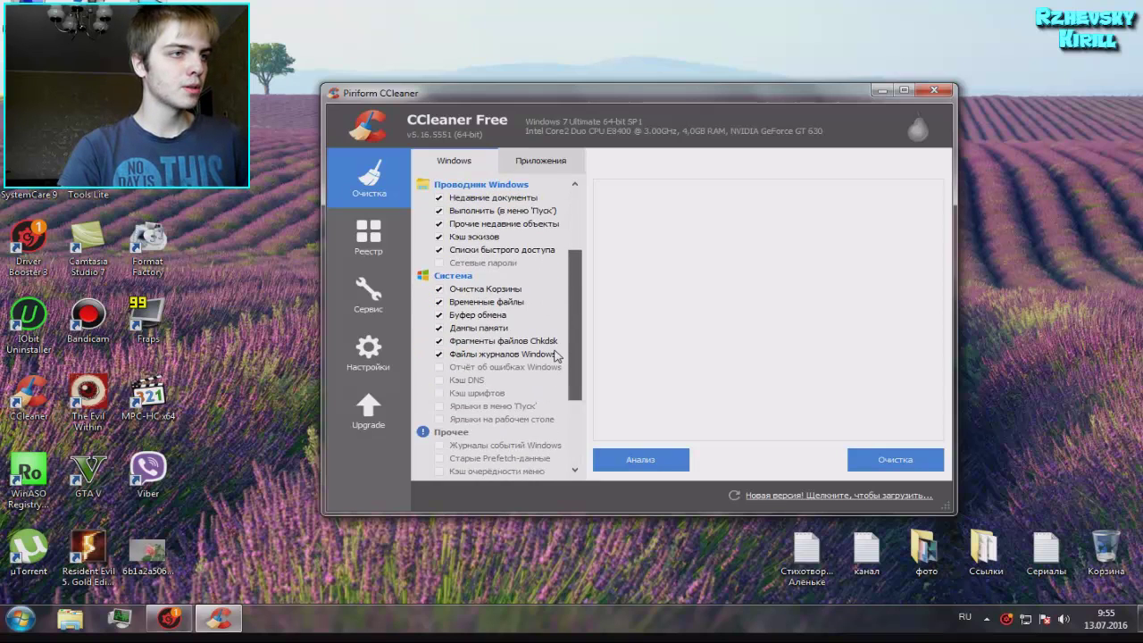
{"action": "scroll", "coordinate": [556, 355], "scroll_direction": "up", "scroll_amount": 3}
{"action": "scroll", "coordinate": [563, 357], "scroll_direction": "down", "scroll_amount": 1}
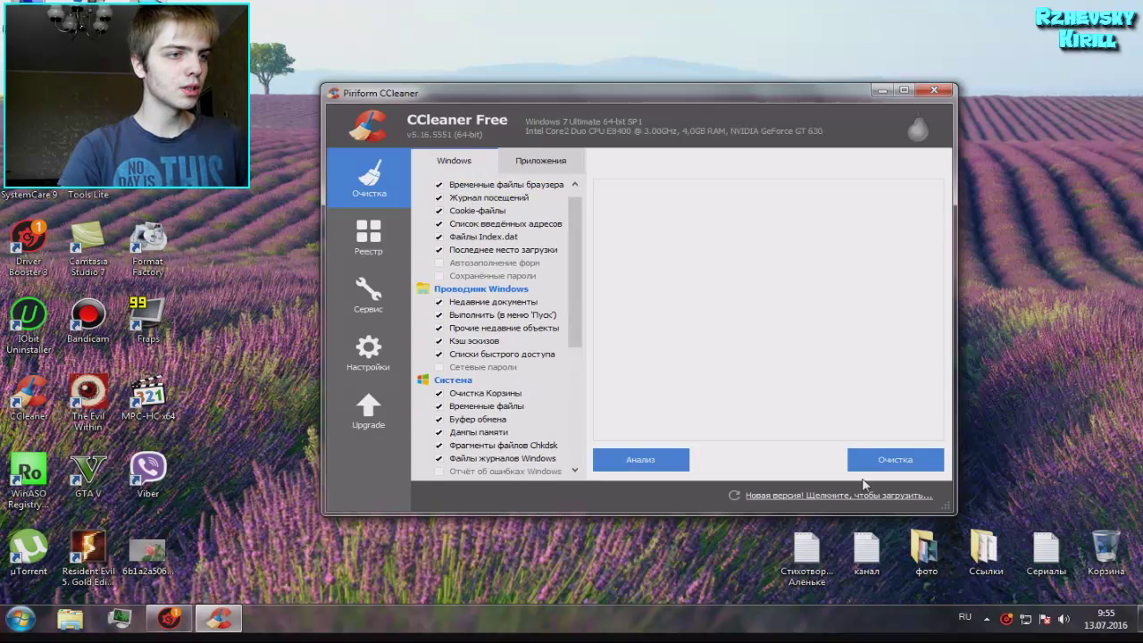
{"action": "left_click", "coordinate": [649, 466]}
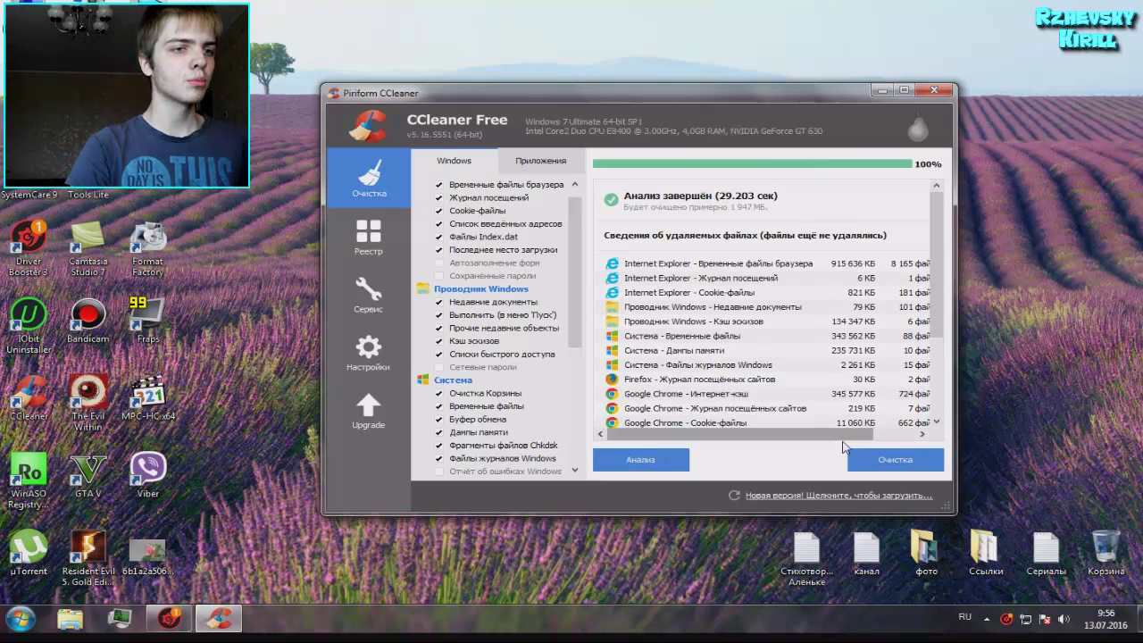
Delete the files found by the analysis, confirming the removal, and run the cleaning a second time
{"action": "left_click", "coordinate": [879, 462]}
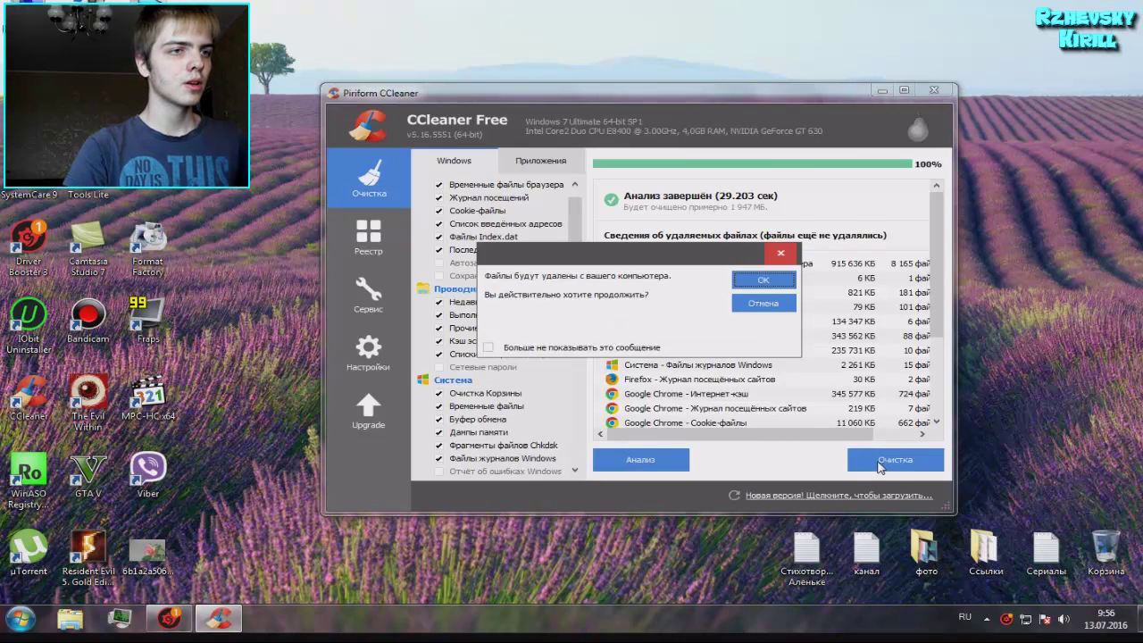
{"action": "left_click", "coordinate": [763, 280]}
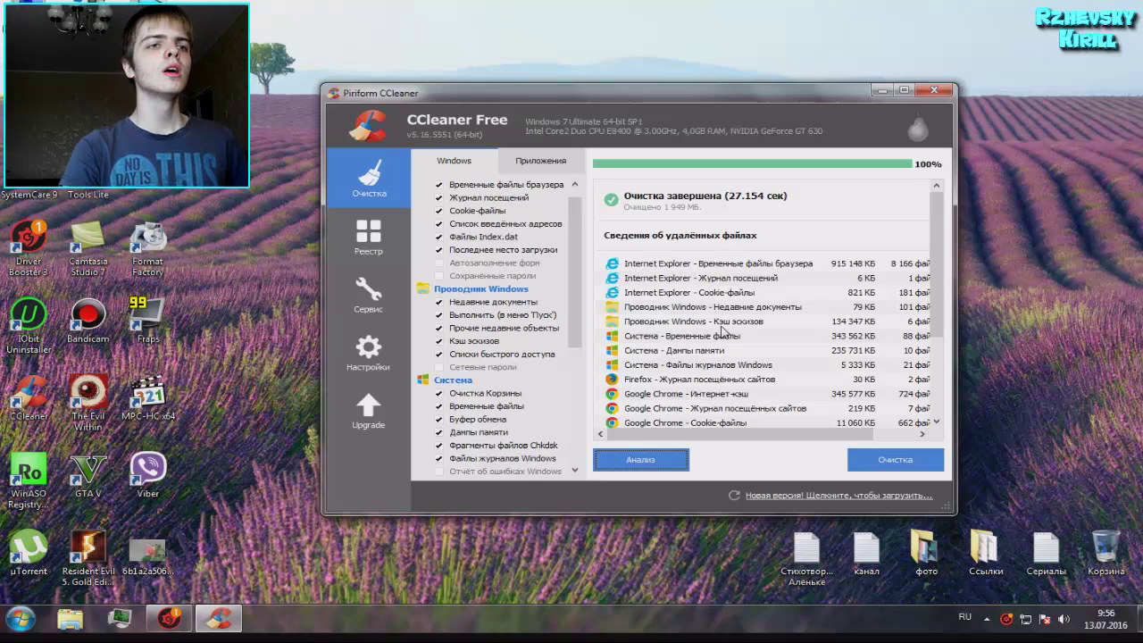
{"action": "left_click", "coordinate": [911, 467]}
{"action": "left_click", "coordinate": [764, 281]}
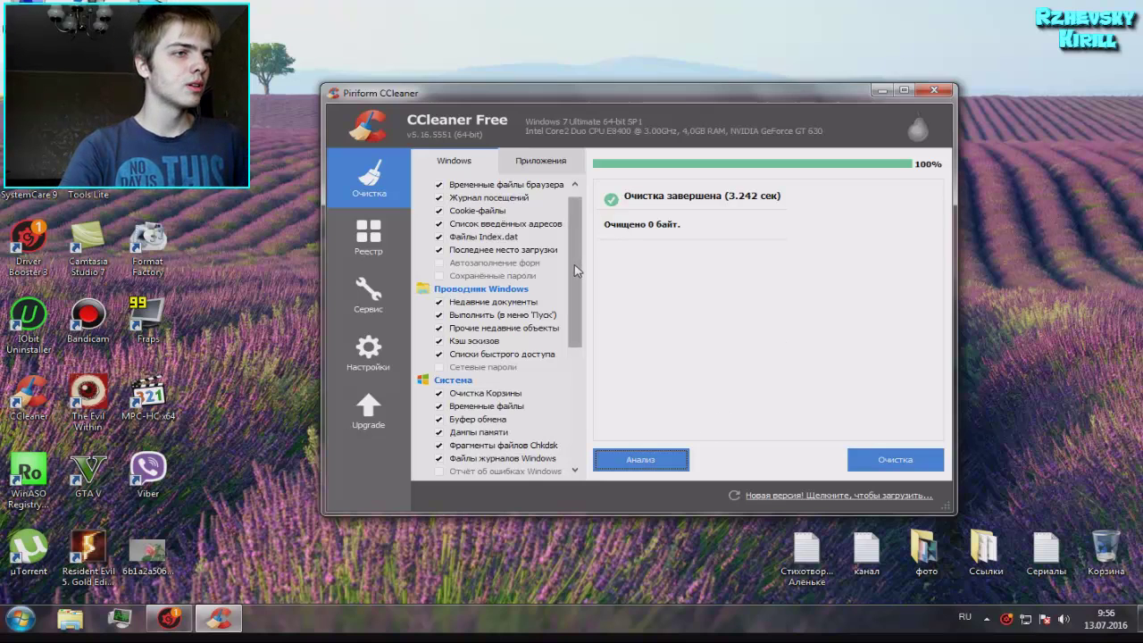
{"action": "scroll", "coordinate": [573, 268], "scroll_direction": "down", "scroll_amount": 1}
{"action": "scroll", "coordinate": [573, 272], "scroll_direction": "up", "scroll_amount": 2}
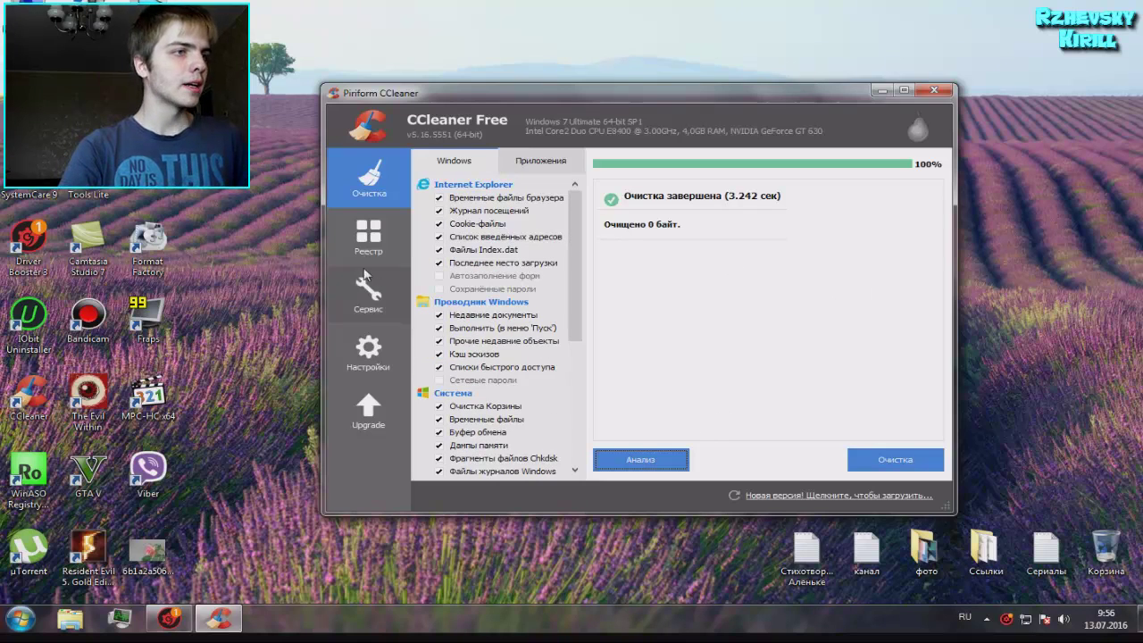
Search the registry for problems in the Реестр section and fix all the selected ones without saving a backup
{"action": "left_click", "coordinate": [370, 248]}
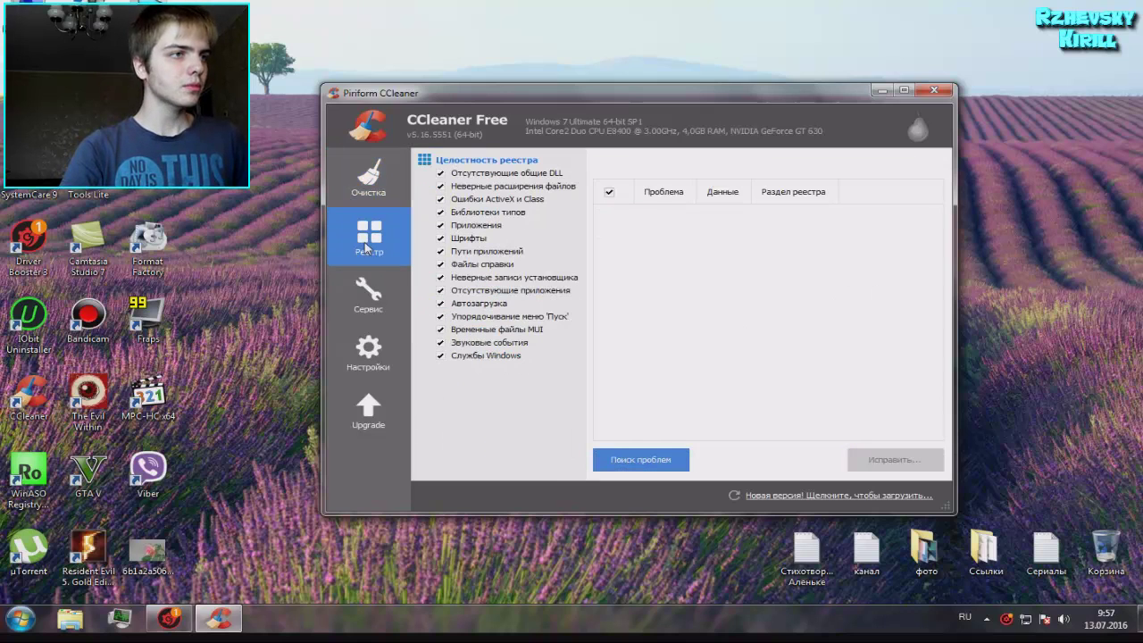
{"action": "left_click", "coordinate": [375, 190]}
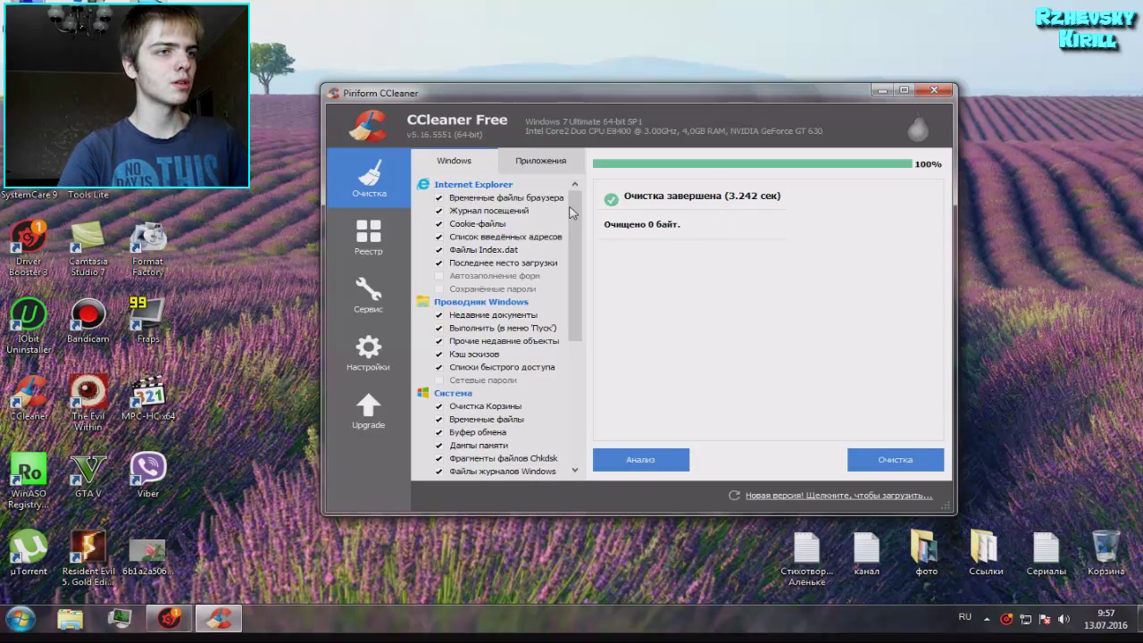
{"action": "left_click", "coordinate": [396, 243]}
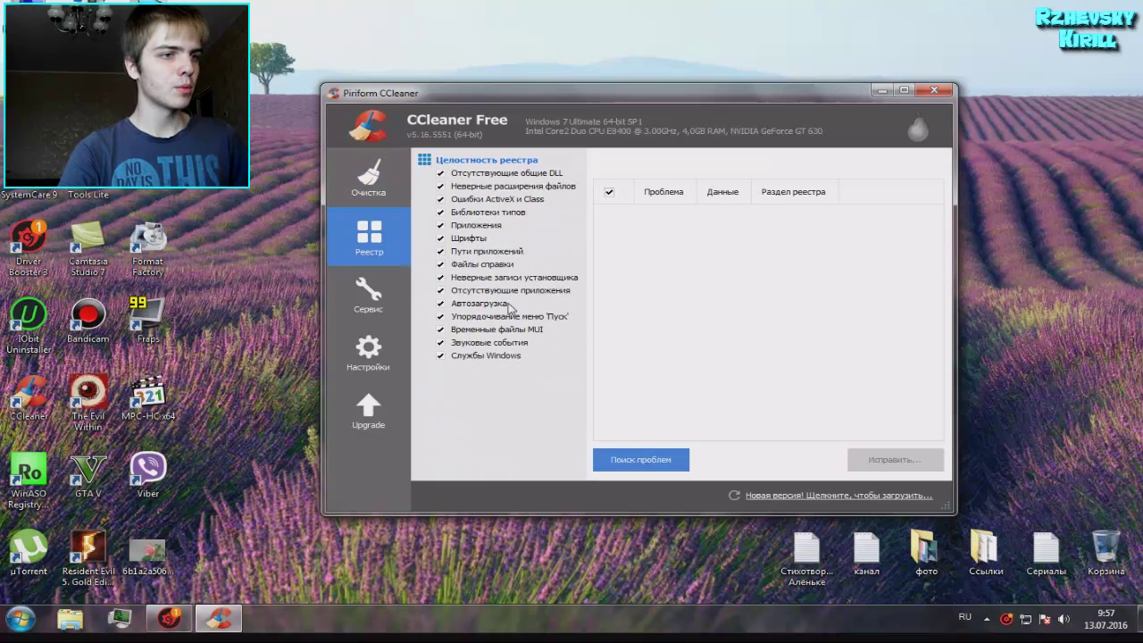
{"action": "left_click", "coordinate": [644, 453]}
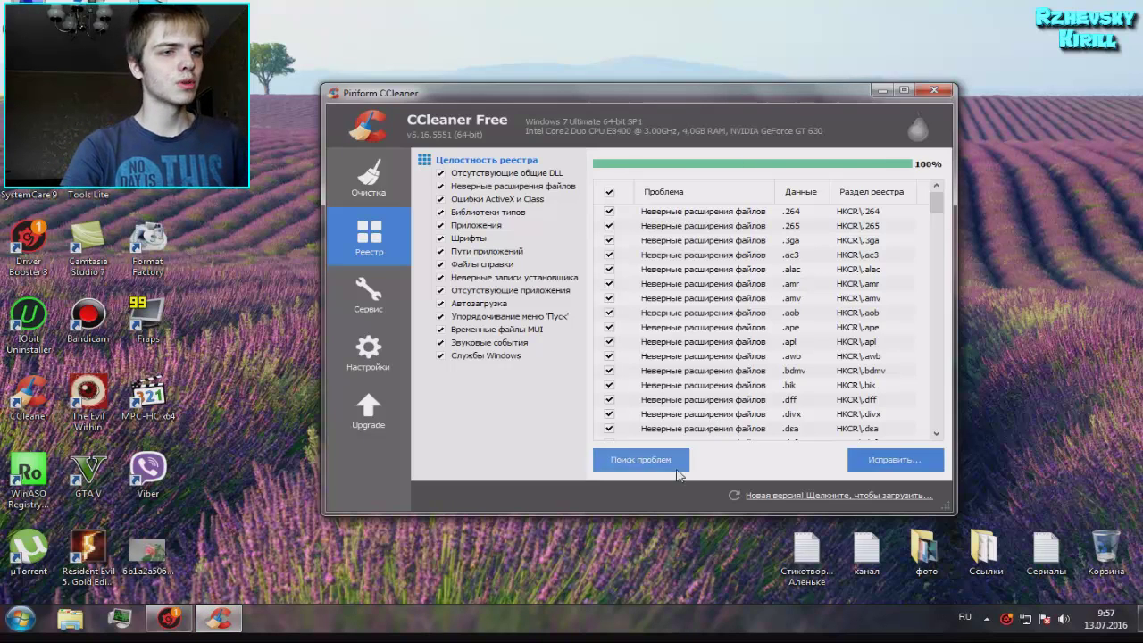
{"action": "left_click", "coordinate": [875, 459]}
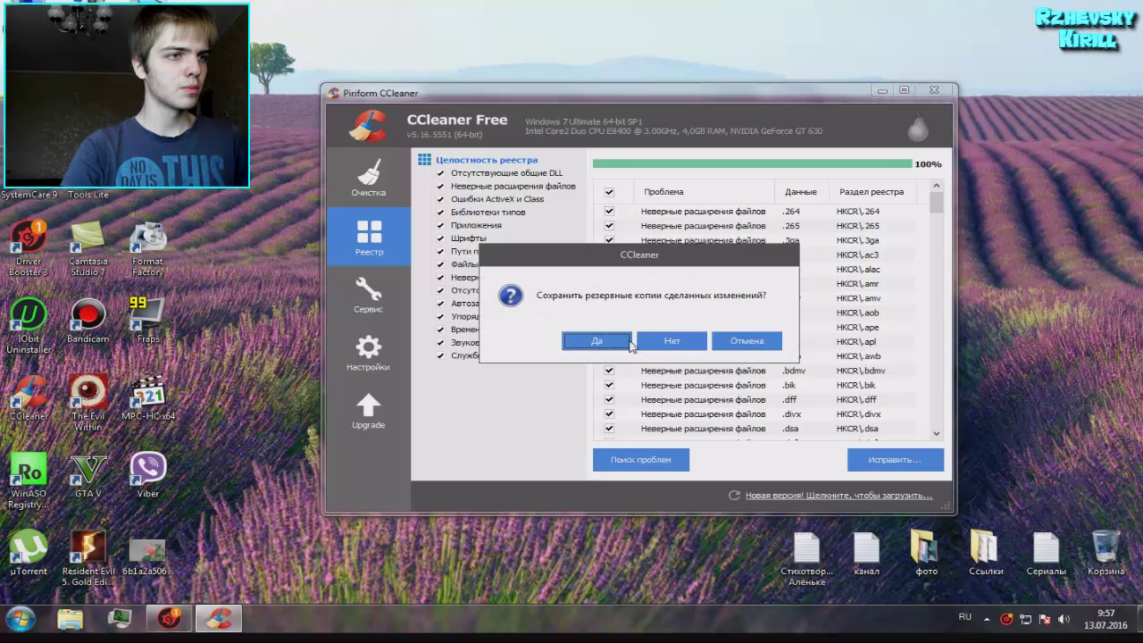
{"action": "left_click", "coordinate": [678, 343]}
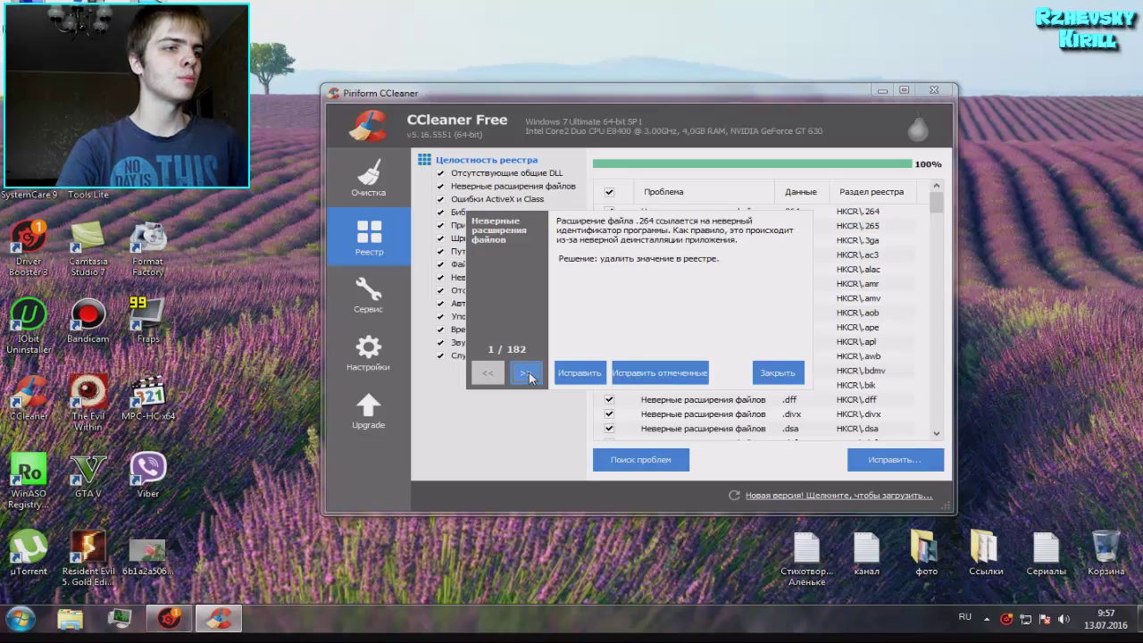
{"action": "left_click", "coordinate": [647, 373]}
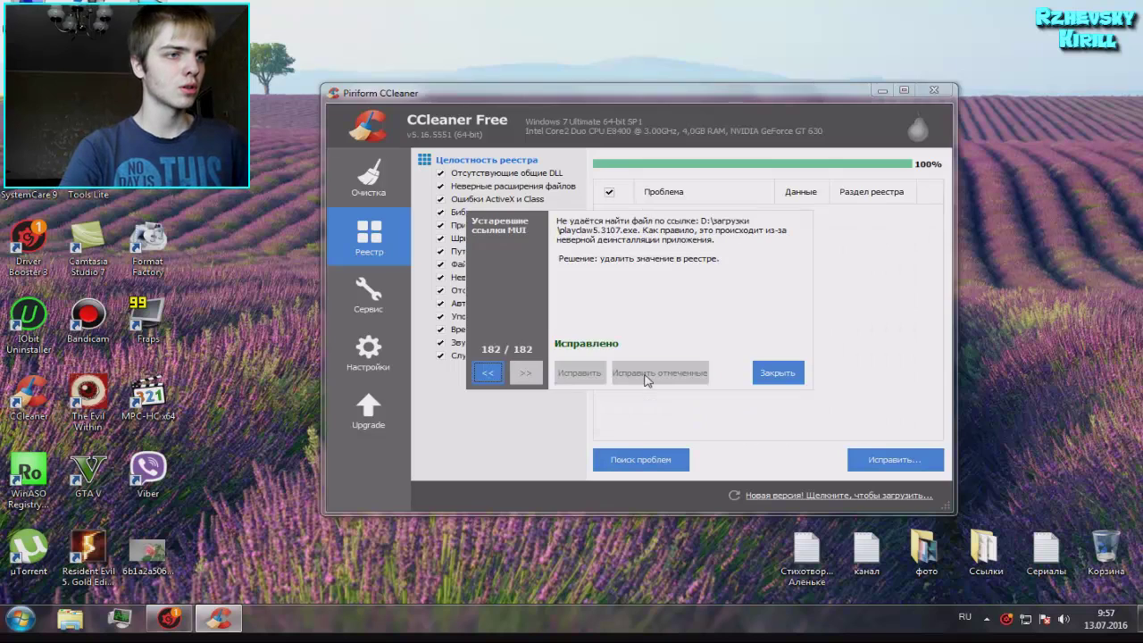
{"action": "left_click", "coordinate": [771, 374]}
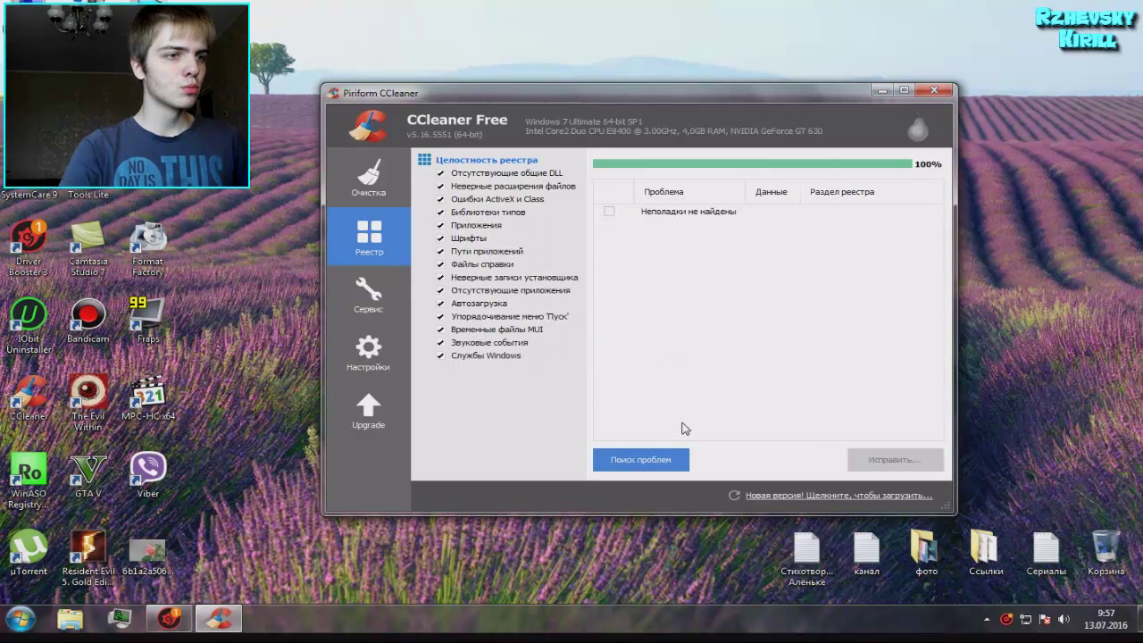
Rescan the registry, fix all the remaining problems without a backup, and search for problems once more
{"action": "left_click", "coordinate": [670, 461]}
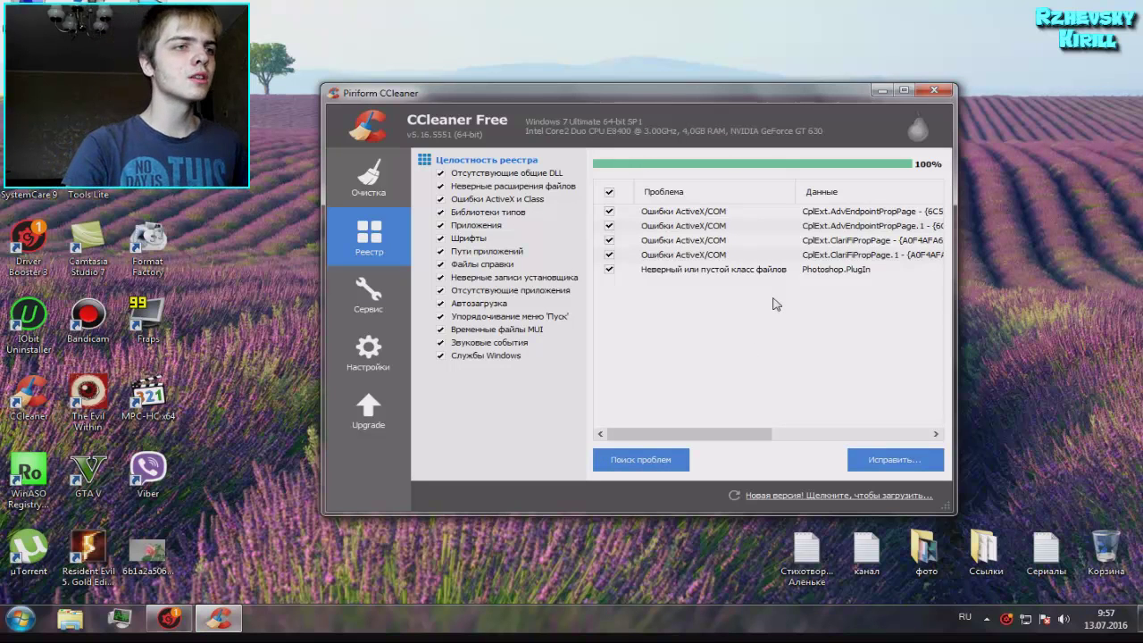
{"action": "left_click", "coordinate": [872, 460]}
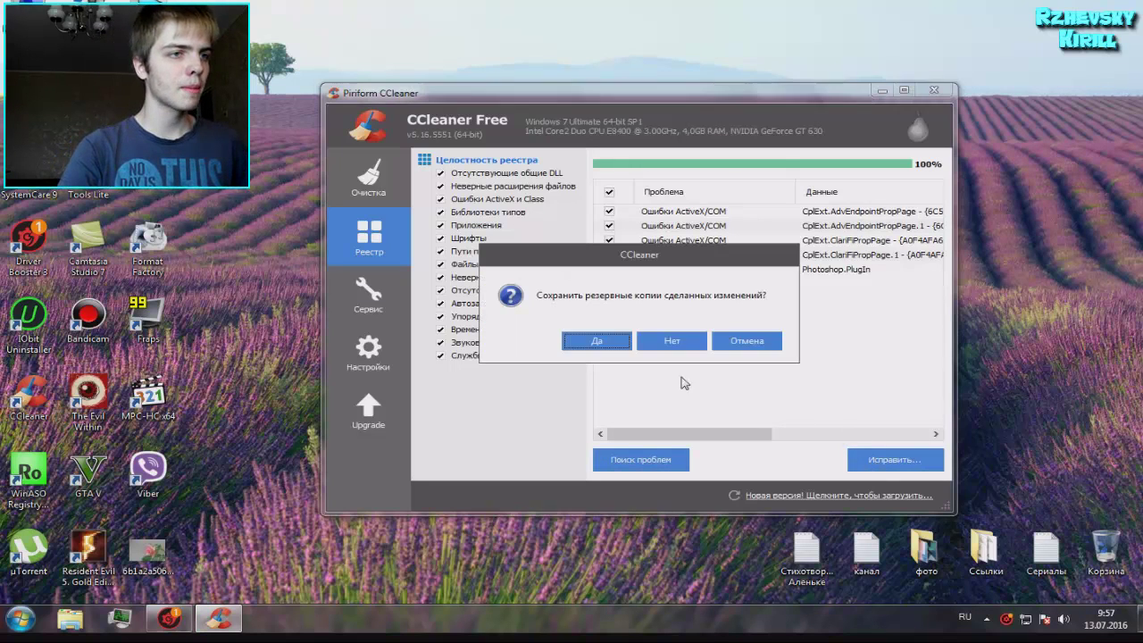
{"action": "left_click", "coordinate": [672, 345]}
{"action": "left_click", "coordinate": [661, 373]}
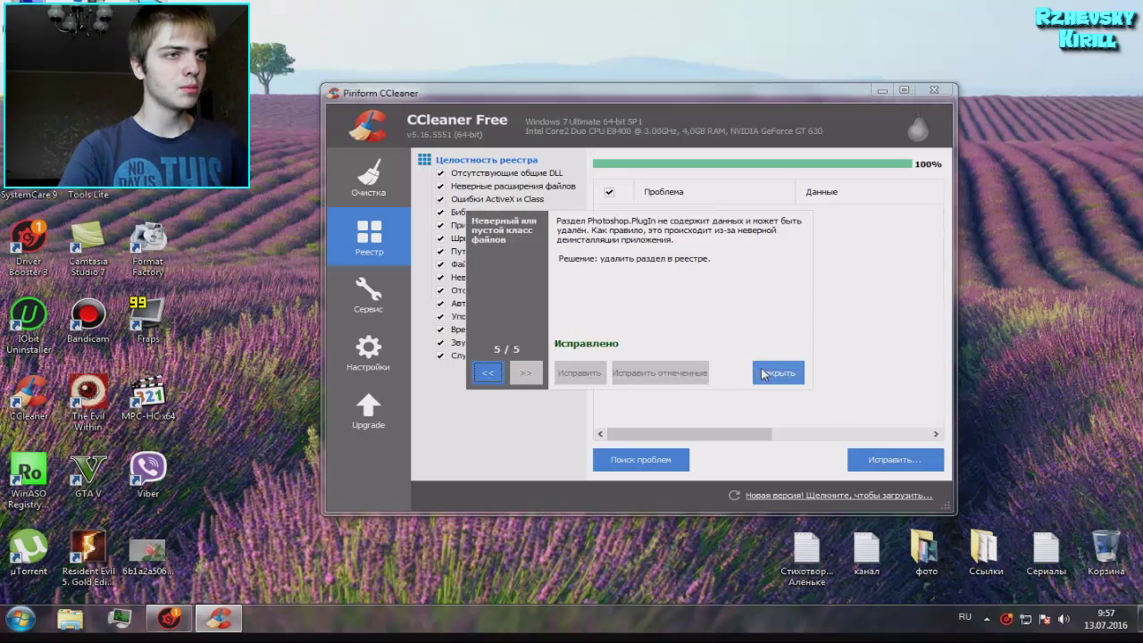
{"action": "left_click", "coordinate": [770, 373]}
{"action": "left_click", "coordinate": [656, 460]}
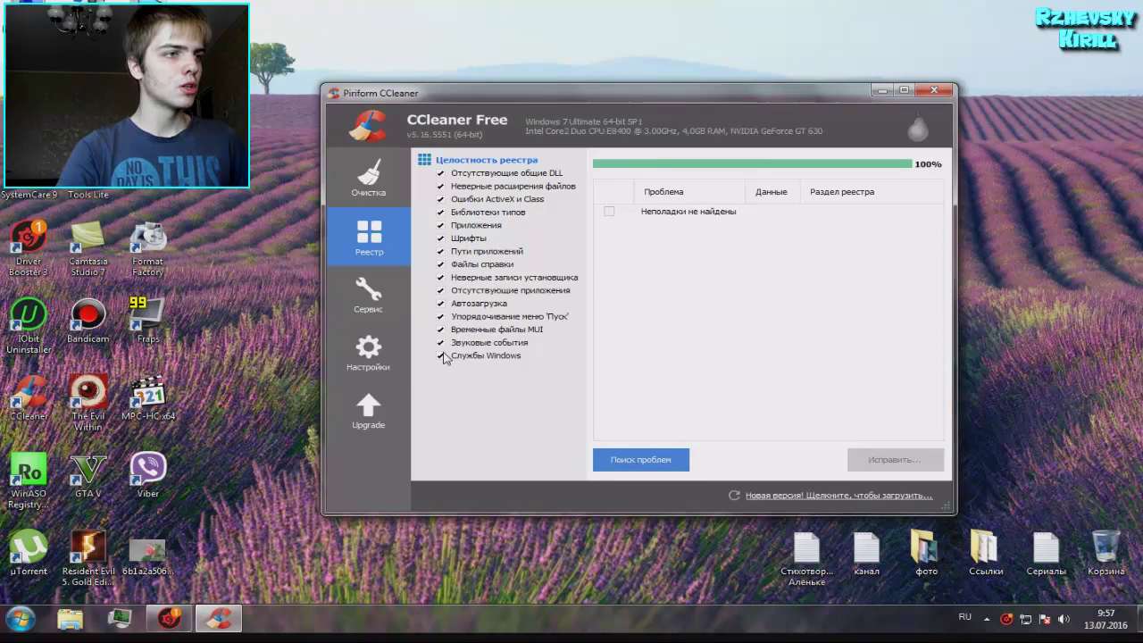
Open Автозагрузка in the Сервис section and inspect the enabled CCleaner Monitoring entry among the Windows startup programs
{"action": "left_click", "coordinate": [368, 294]}
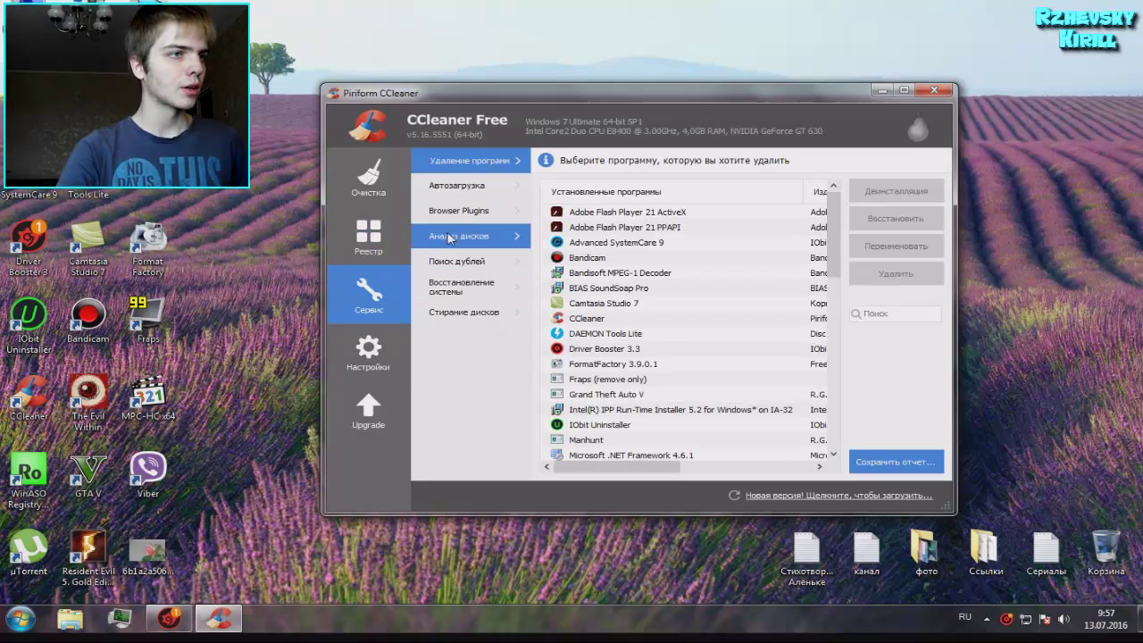
{"action": "left_click", "coordinate": [488, 186]}
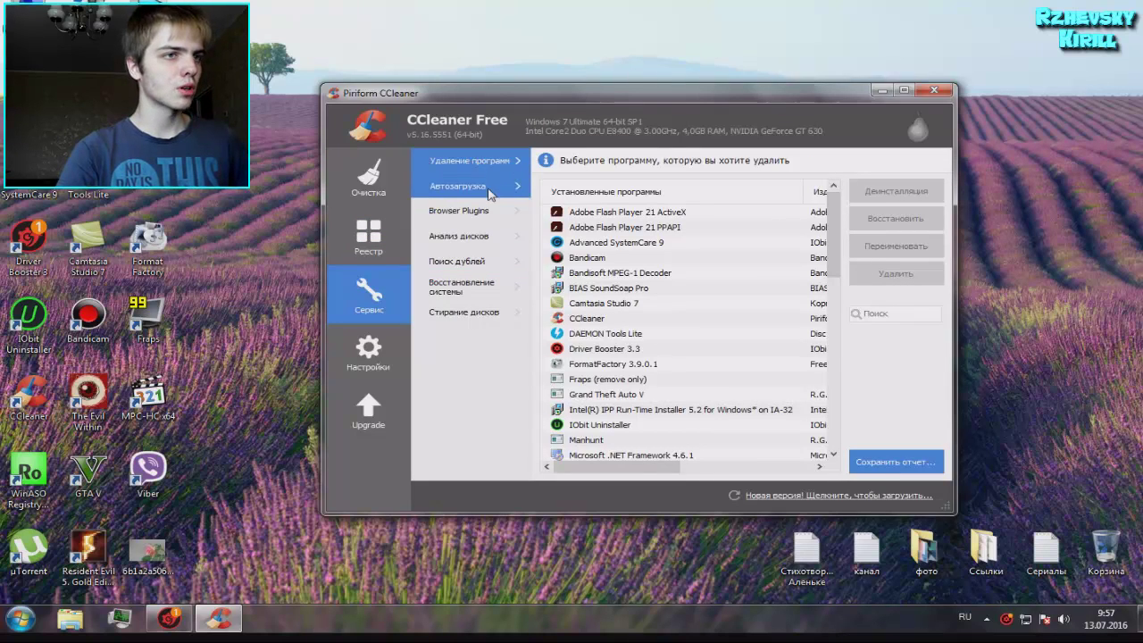
{"action": "left_click", "coordinate": [686, 239]}
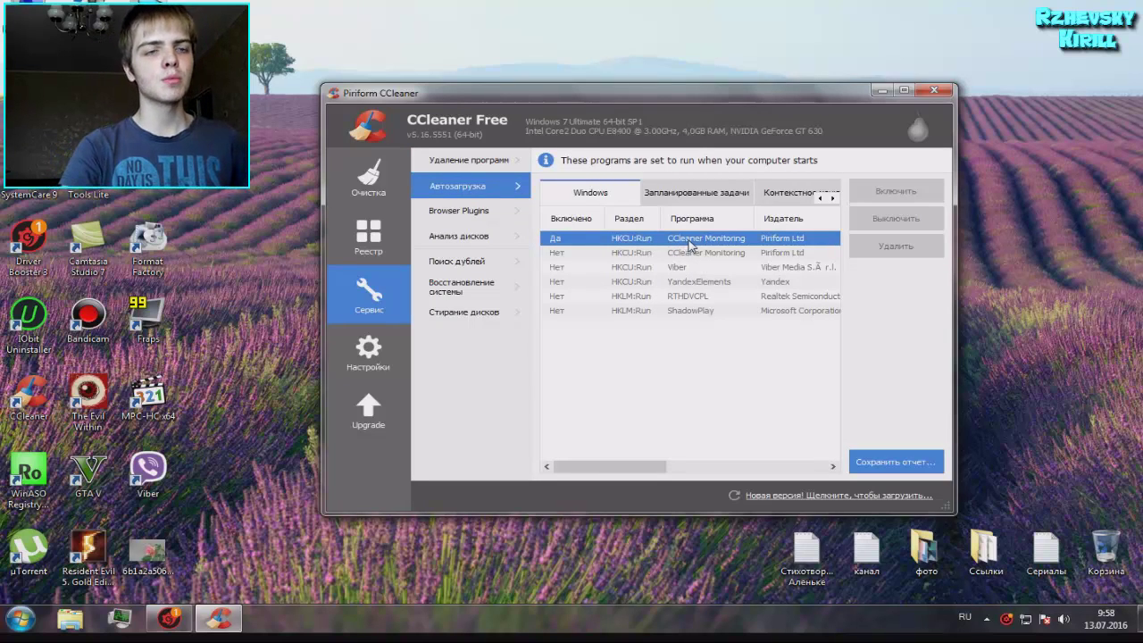
Disable all four scheduled startup tasks, check the Контекстное меню entries, and return to the scheduled tasks
{"action": "left_click", "coordinate": [683, 194]}
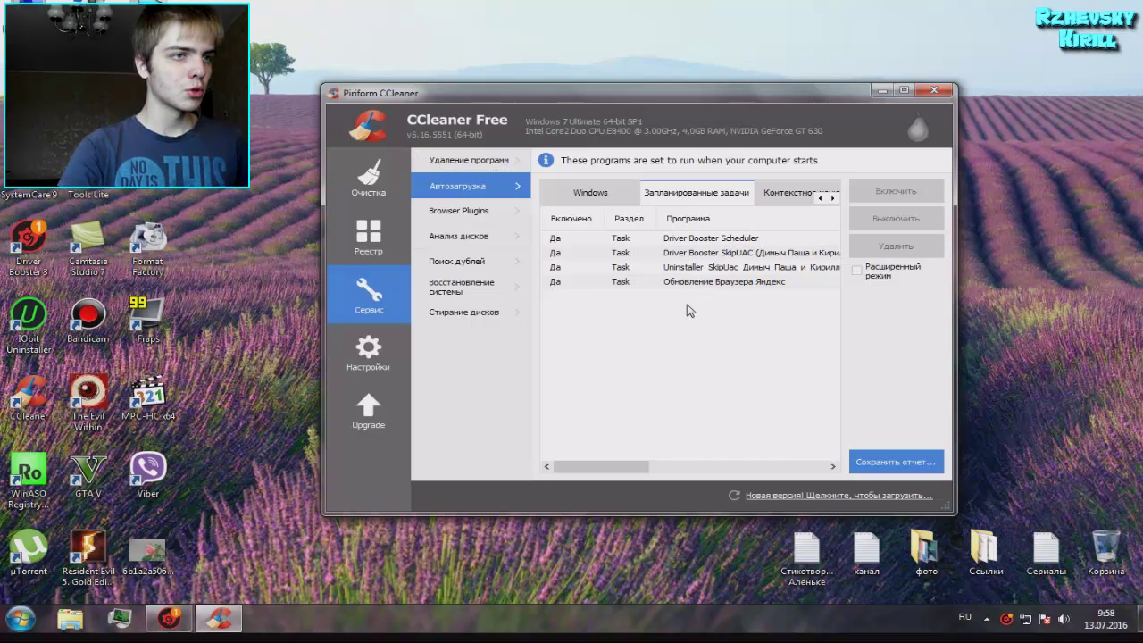
{"action": "left_click_drag", "start_coordinate": [686, 312], "coordinate": [672, 241]}
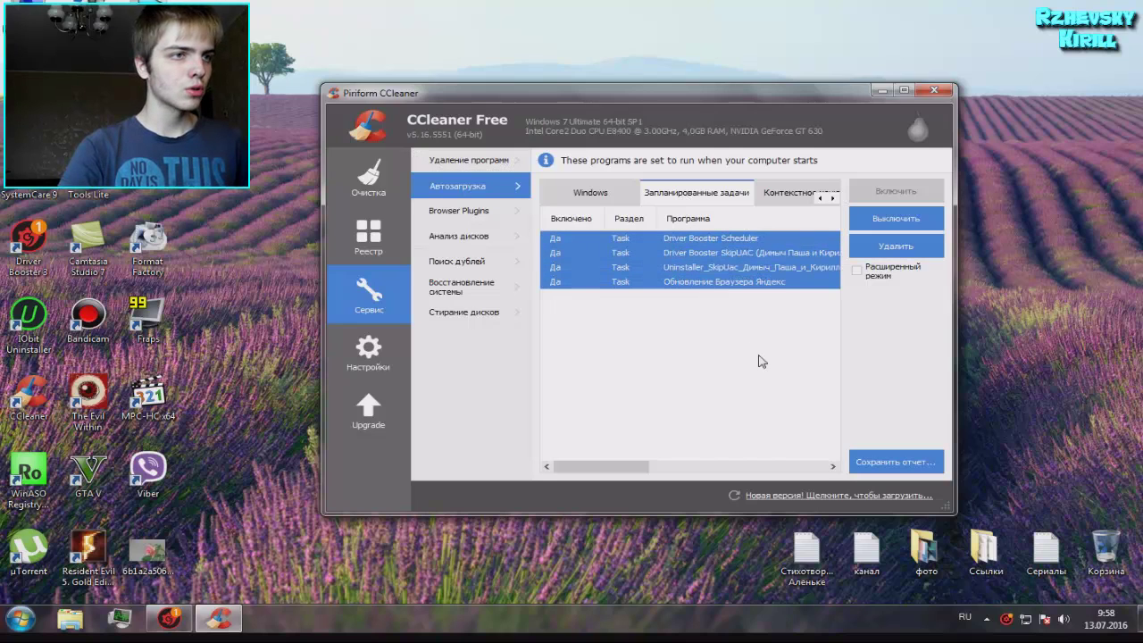
{"action": "right_click", "coordinate": [651, 237]}
{"action": "left_click", "coordinate": [686, 253]}
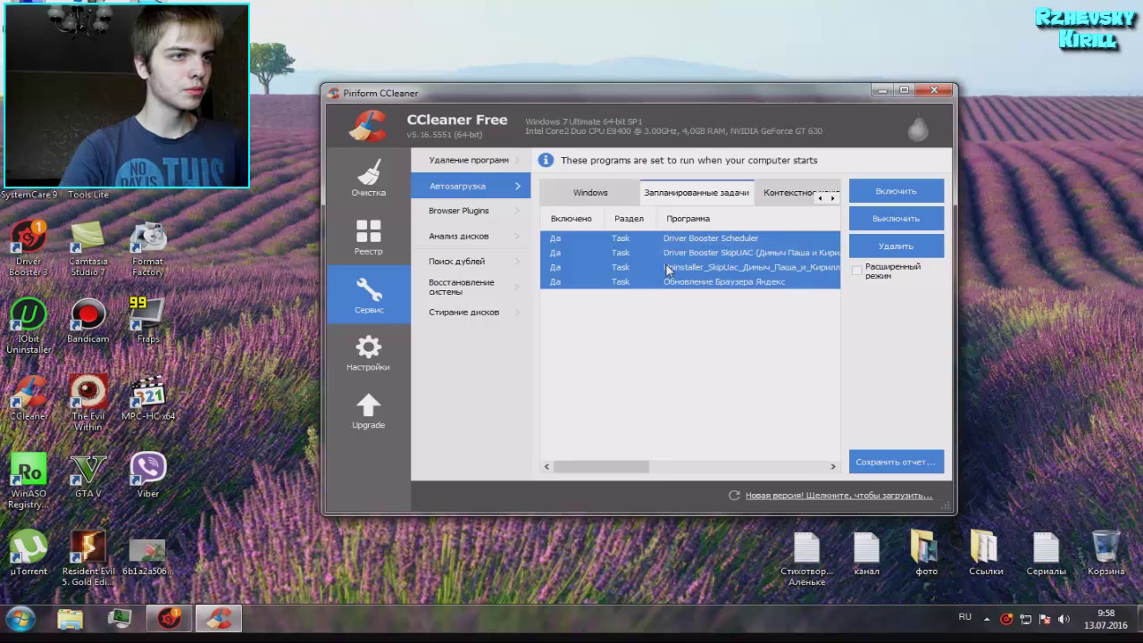
{"action": "left_click", "coordinate": [788, 192]}
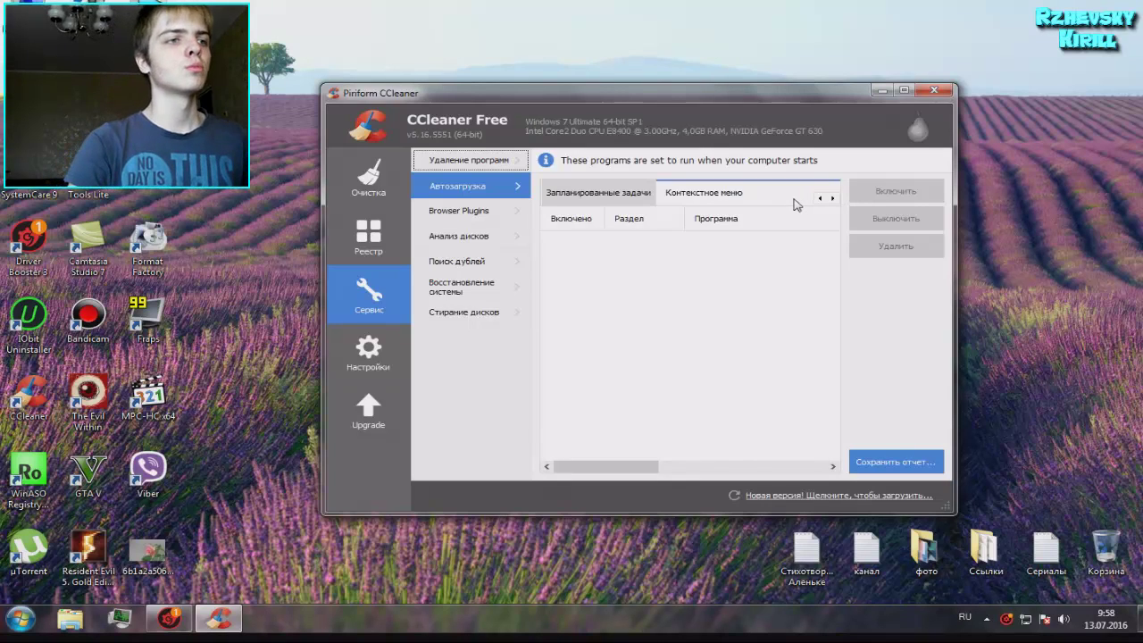
{"action": "left_click", "coordinate": [606, 195]}
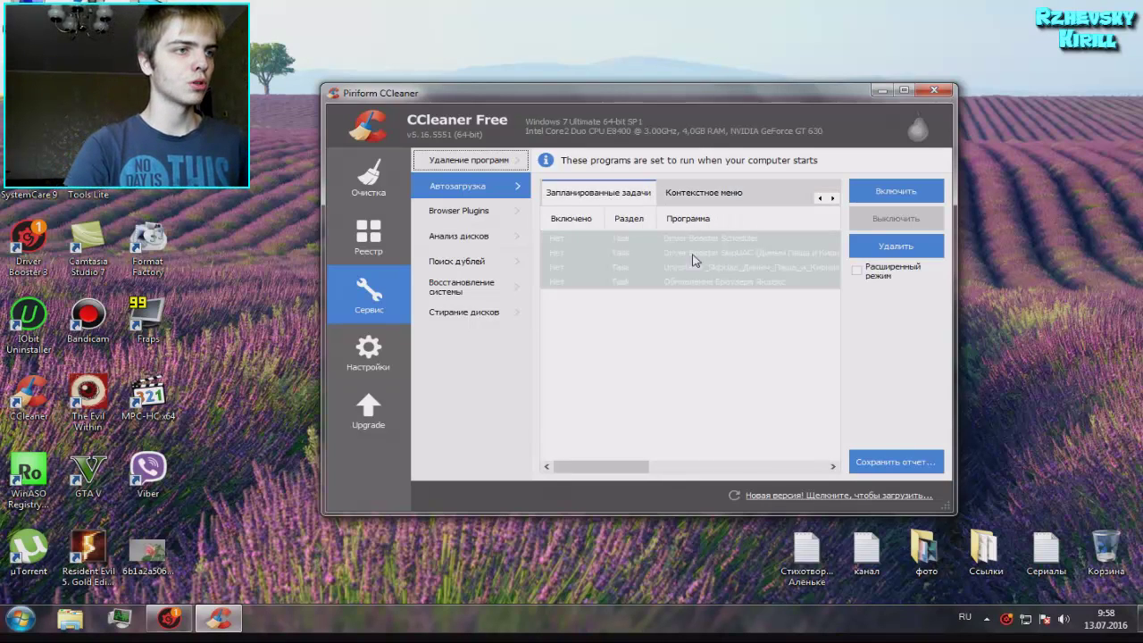
Delete the IObit ExplorerWnd Helper entry from the Internet Explorer browser plugins and confirm the removal
{"action": "left_click", "coordinate": [472, 213]}
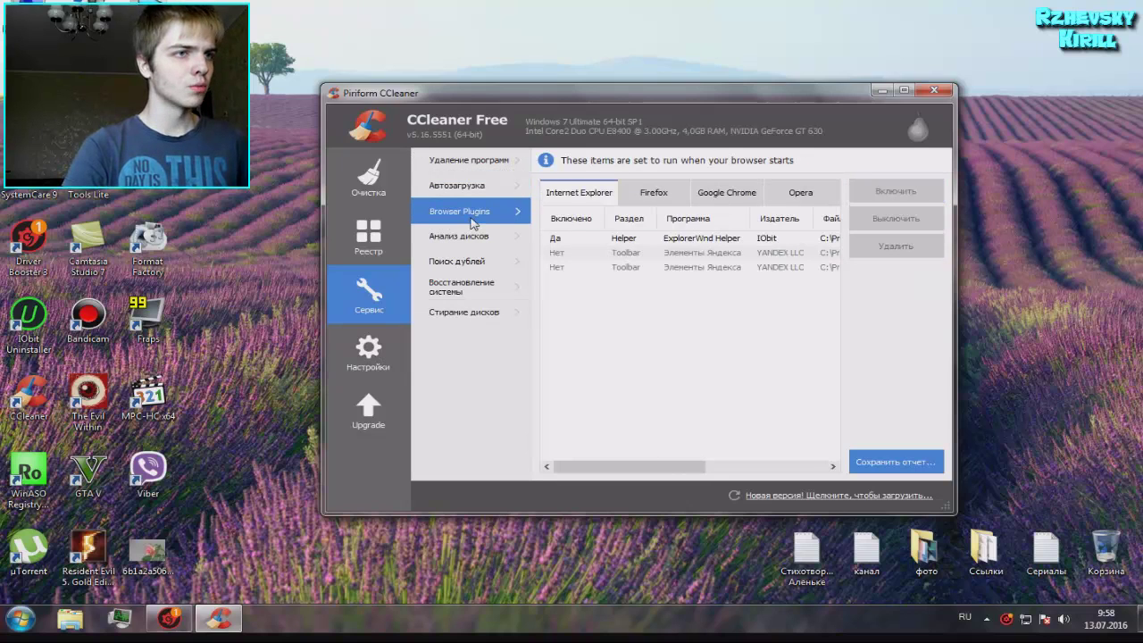
{"action": "left_click", "coordinate": [679, 243]}
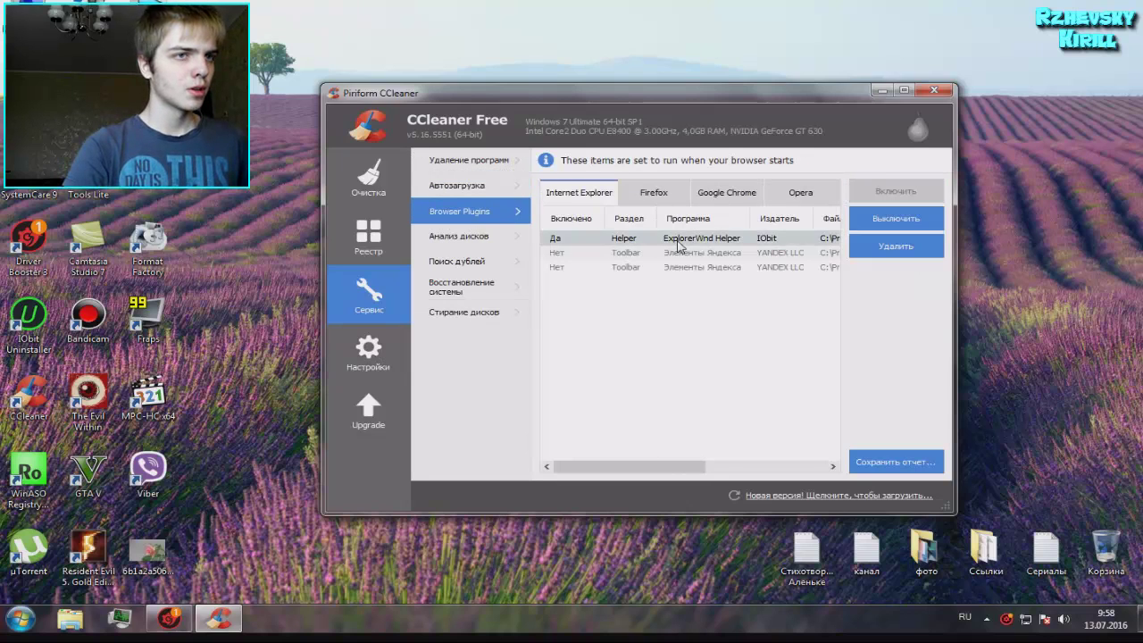
{"action": "right_click", "coordinate": [677, 242]}
{"action": "left_click", "coordinate": [706, 273]}
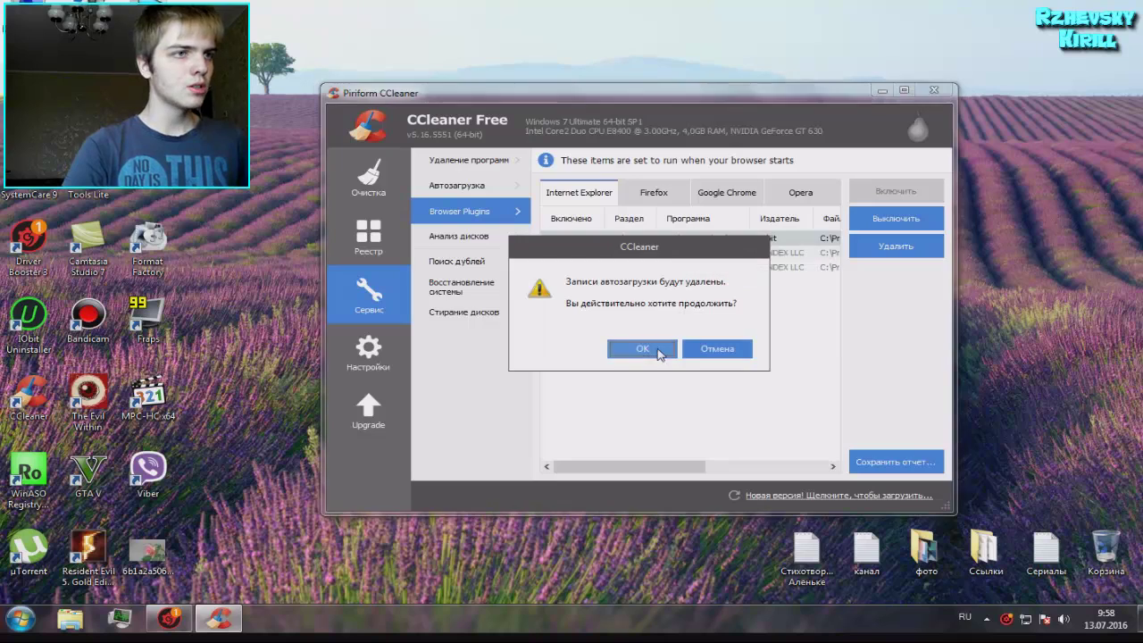
{"action": "left_click", "coordinate": [661, 351]}
Look through the browser plugins listed for Firefox, Google Chrome and Opera
{"action": "left_click", "coordinate": [654, 195]}
{"action": "left_click", "coordinate": [724, 193]}
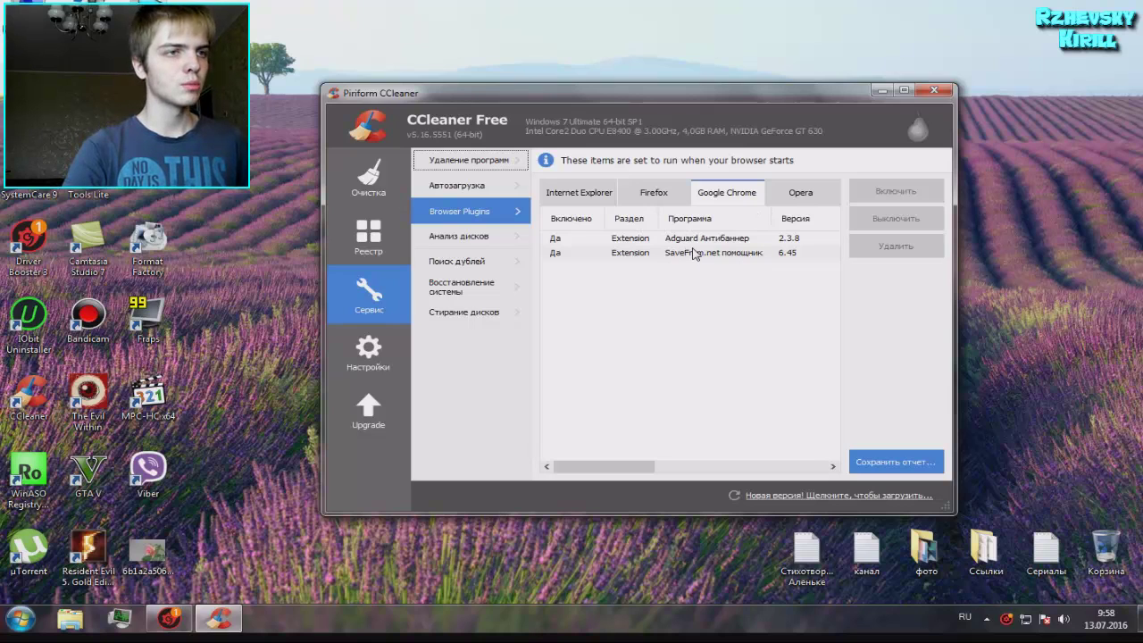
{"action": "left_click", "coordinate": [802, 195]}
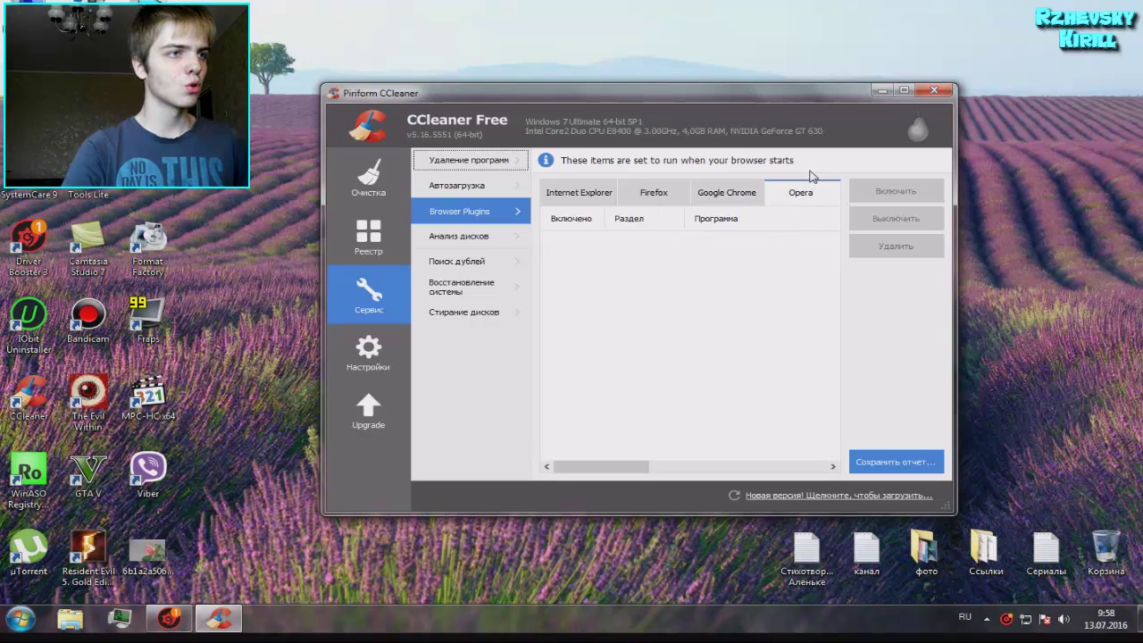
Examine the file categories and drives offered in Анализ дисков, then return to the Очистка section
{"action": "left_click", "coordinate": [473, 239]}
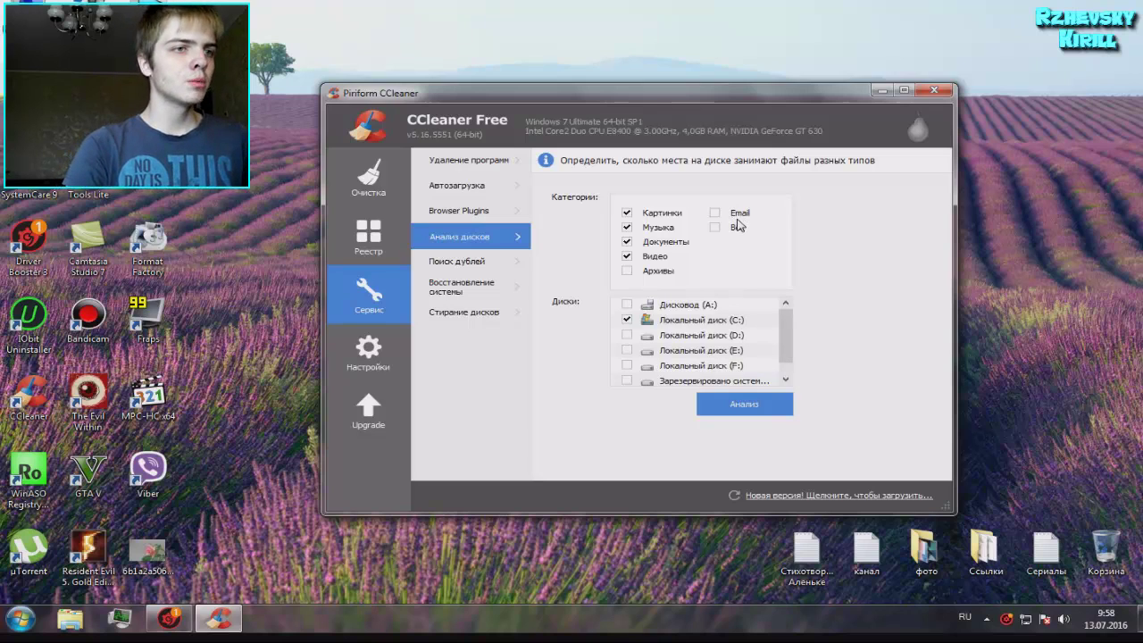
{"action": "mouse_move", "coordinate": [790, 327]}
{"action": "left_mouse_down"}
{"action": "mouse_move", "coordinate": [789, 350]}
{"action": "mouse_move", "coordinate": [787, 306]}
{"action": "left_mouse_up"}
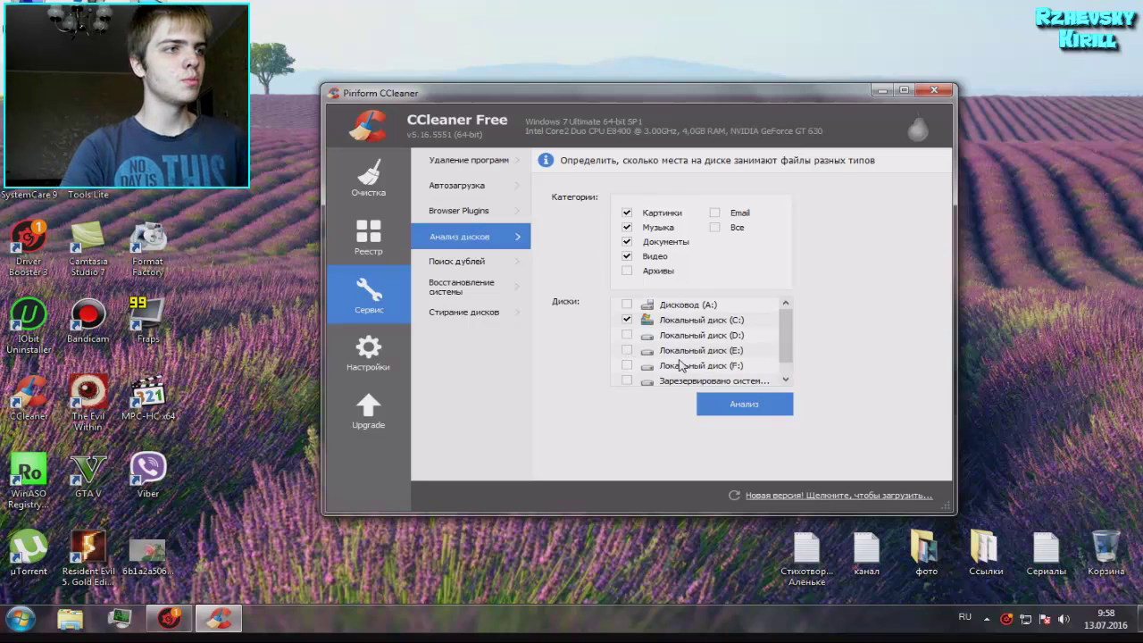
{"action": "left_click", "coordinate": [368, 179]}
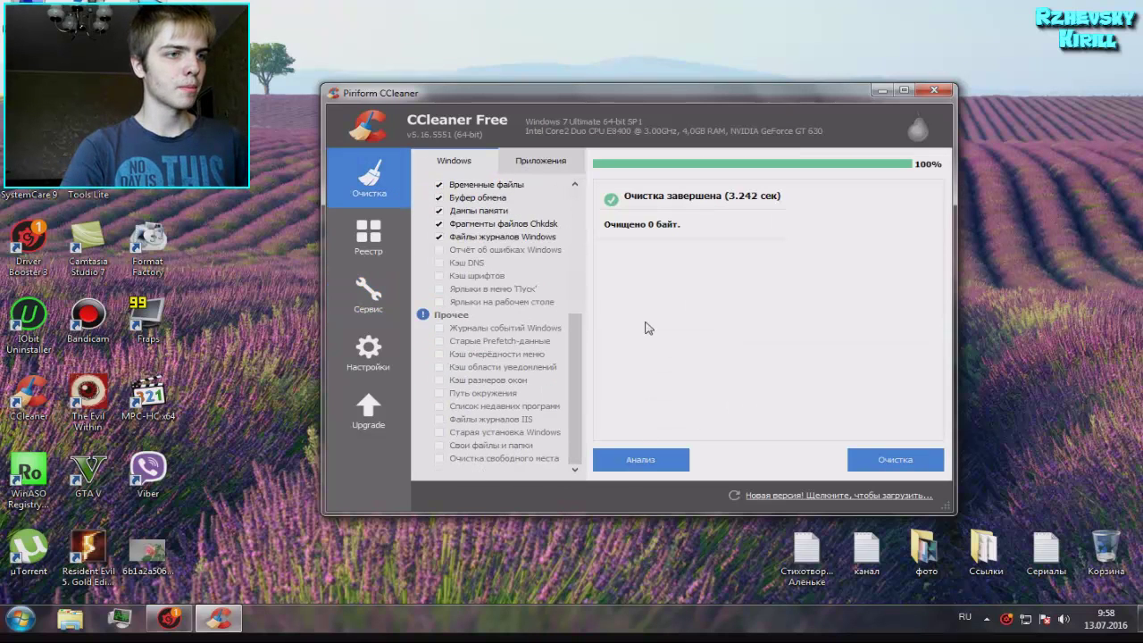
Look through the Очистка list and the Настройки section with its О программе page, ending in the Сервис section
{"action": "scroll", "coordinate": [549, 336], "scroll_direction": "up", "scroll_amount": 6}
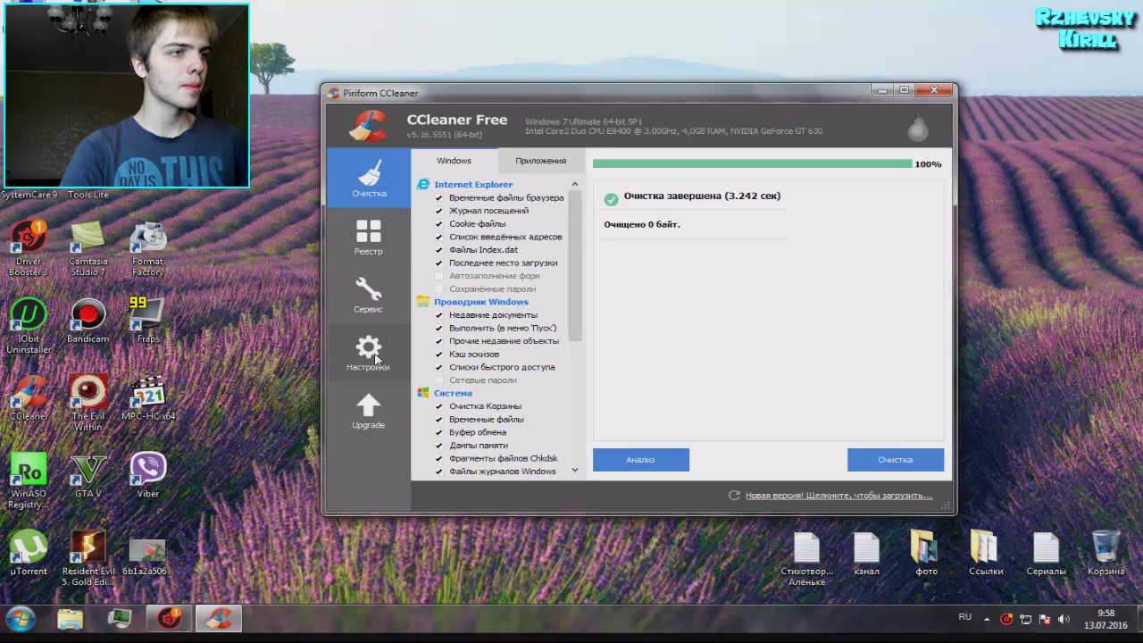
{"action": "left_click", "coordinate": [373, 360]}
{"action": "left_click", "coordinate": [451, 332]}
{"action": "left_click", "coordinate": [368, 295]}
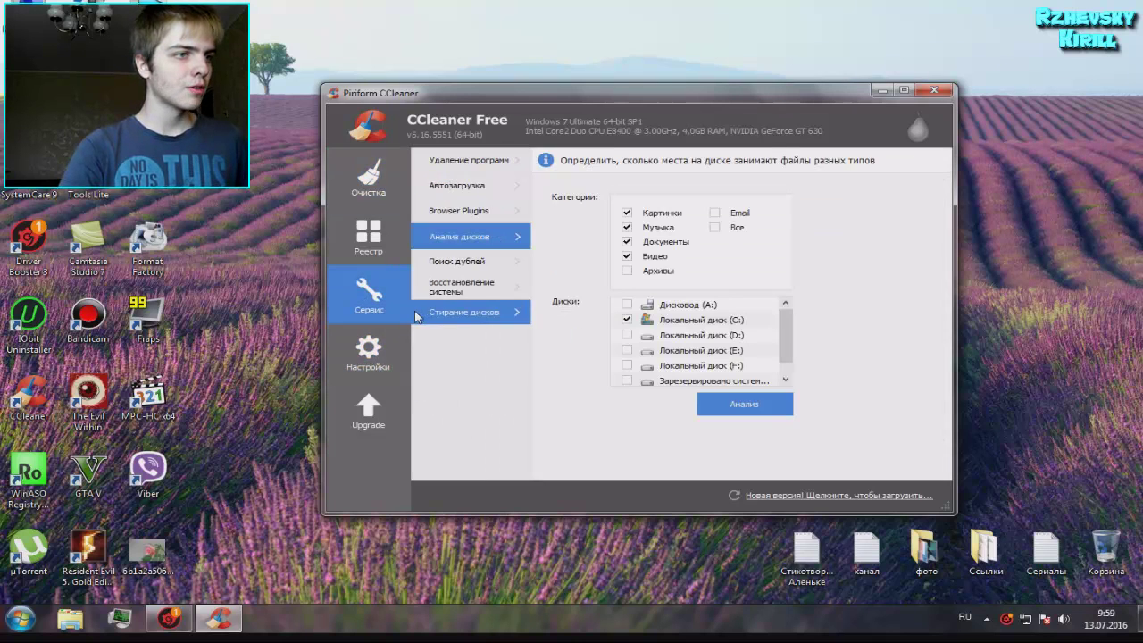
{"action": "left_click", "coordinate": [373, 361]}
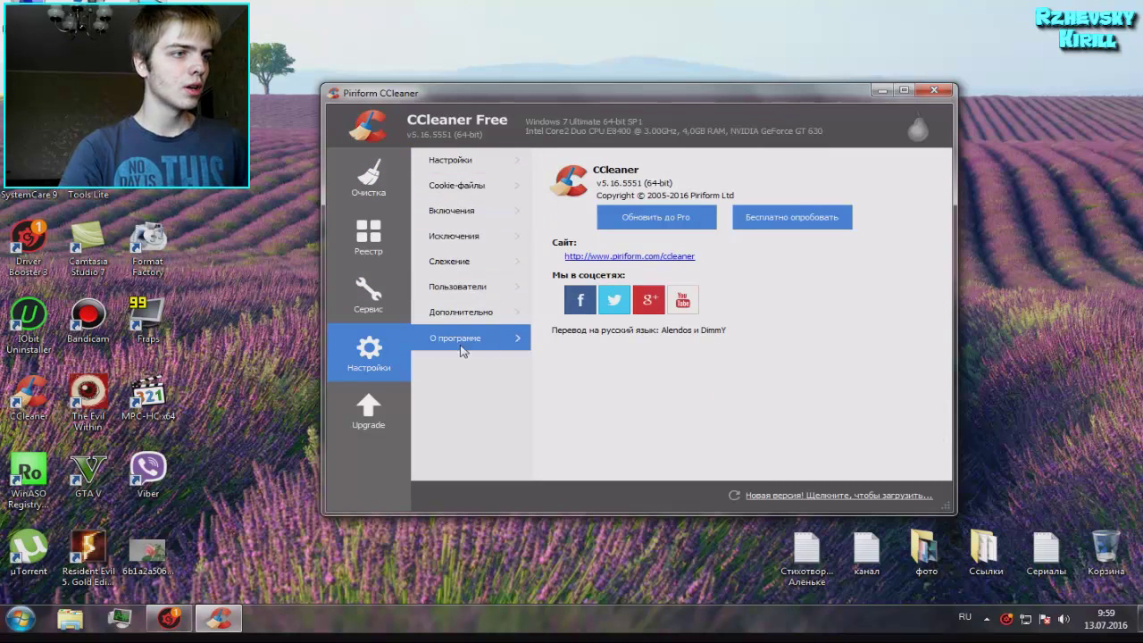
{"action": "left_click", "coordinate": [370, 302]}
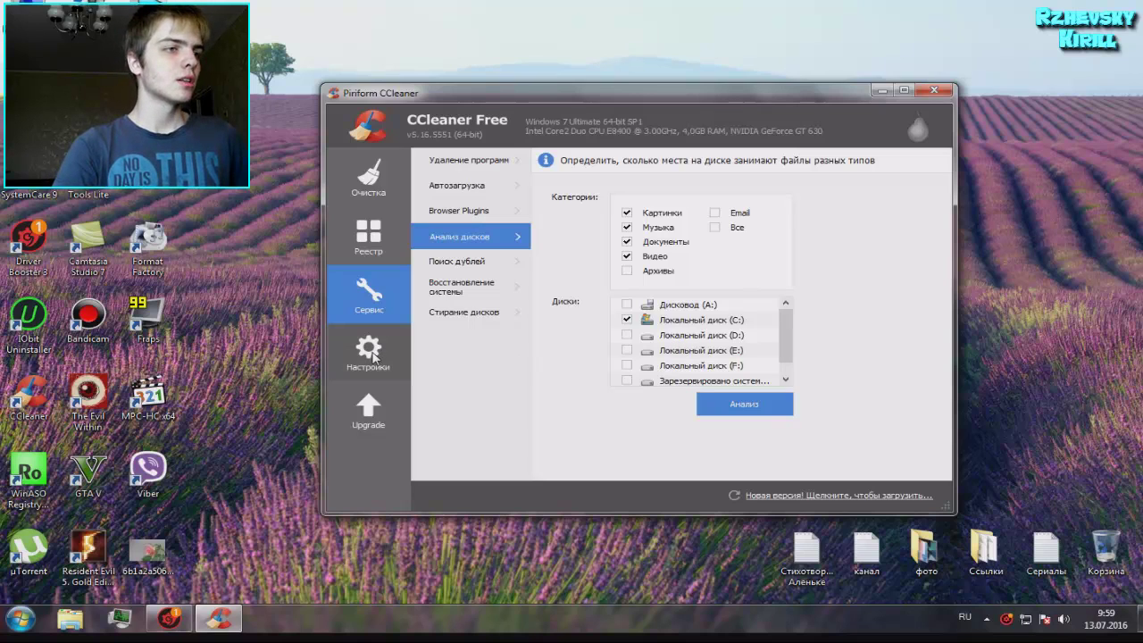
Examine the Поиск дублей, Восстановление системы and Стирание дисков tools, and close CCleaner
{"action": "left_click", "coordinate": [493, 271]}
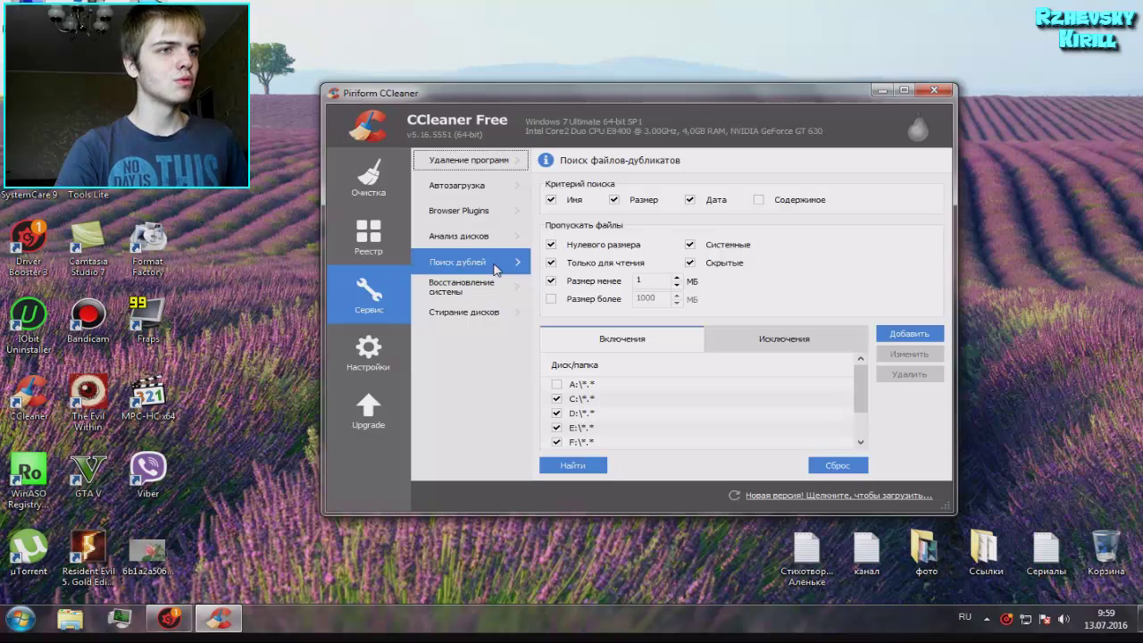
{"action": "left_click", "coordinate": [476, 292]}
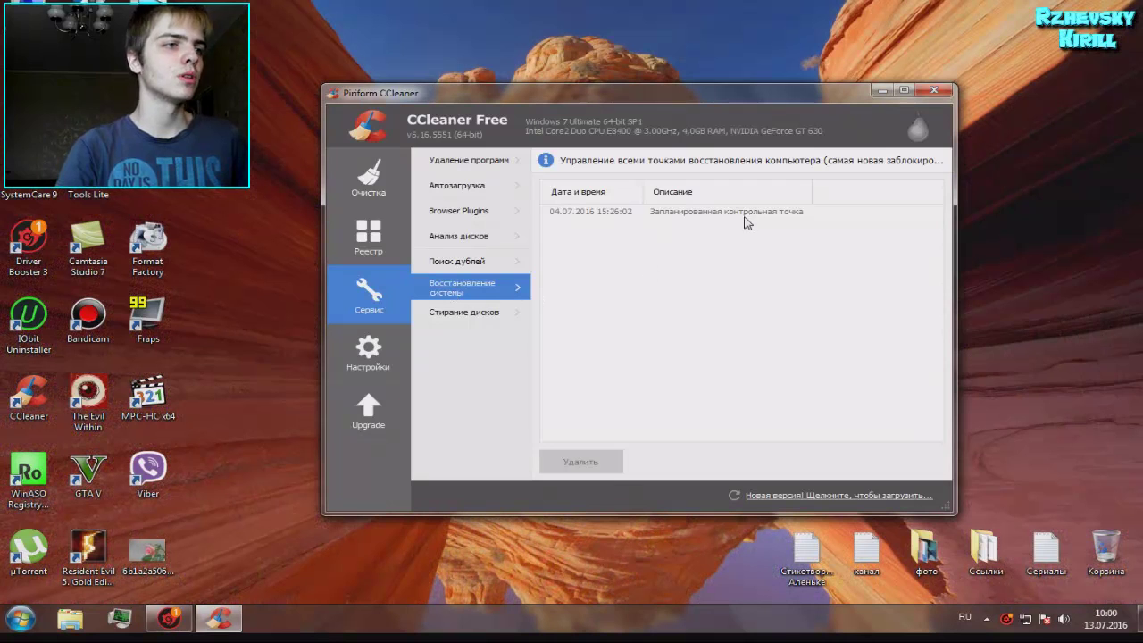
{"action": "left_click", "coordinate": [490, 323]}
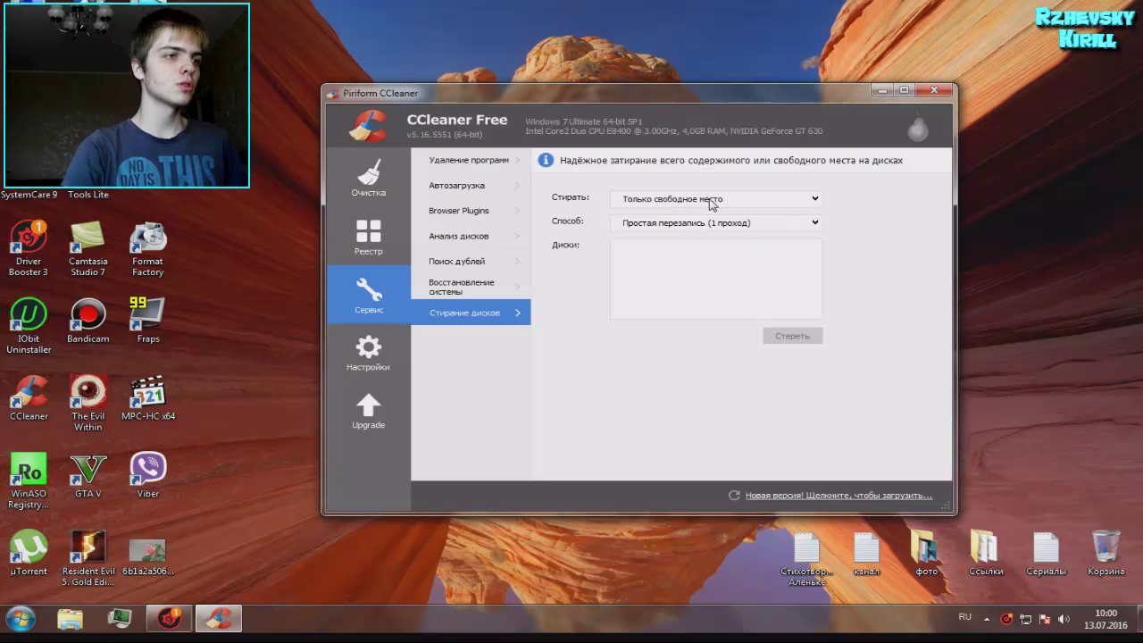
{"action": "left_click", "coordinate": [934, 90]}
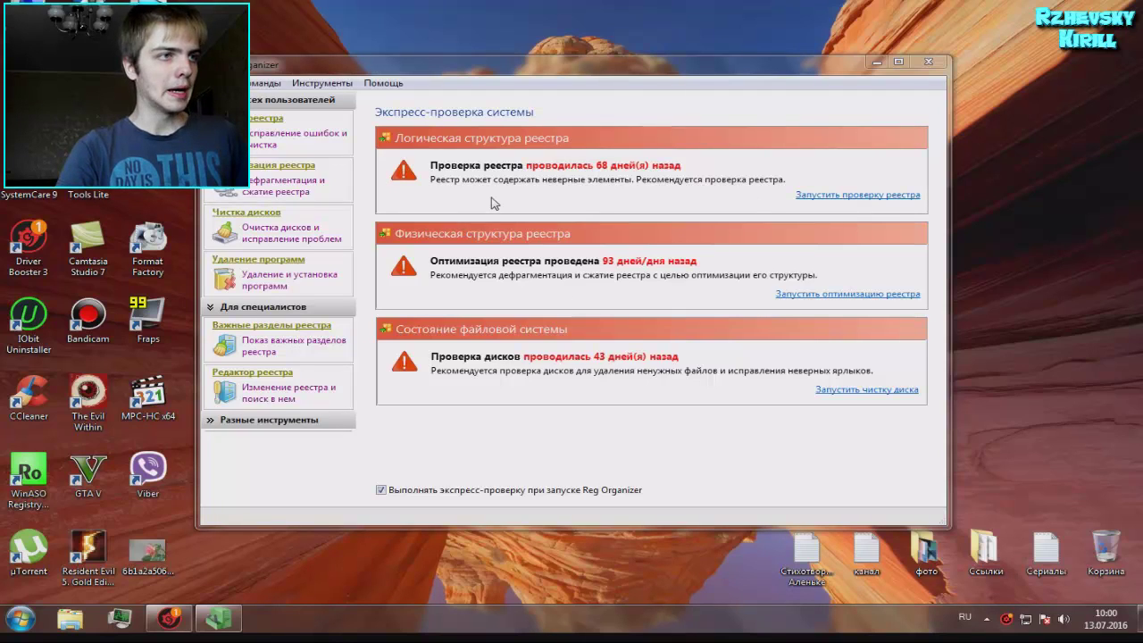
In Reg Organizer, run a full registry check, fix all the problems found and finish the registry cleanup
{"action": "left_click", "coordinate": [869, 198]}
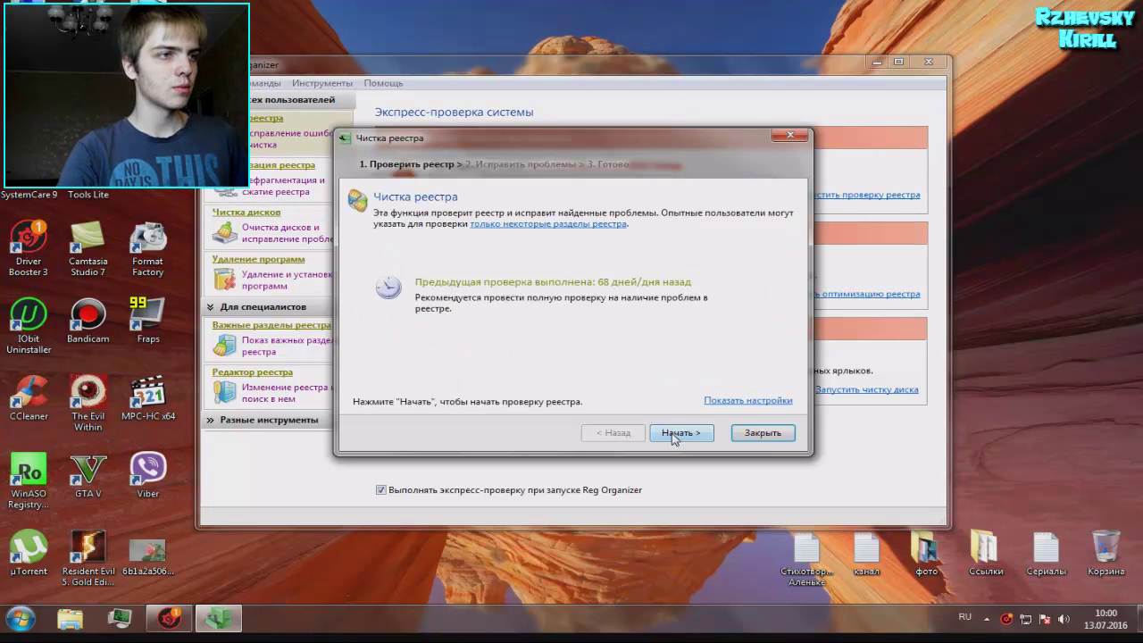
{"action": "left_click", "coordinate": [673, 435]}
{"action": "left_click", "coordinate": [680, 434]}
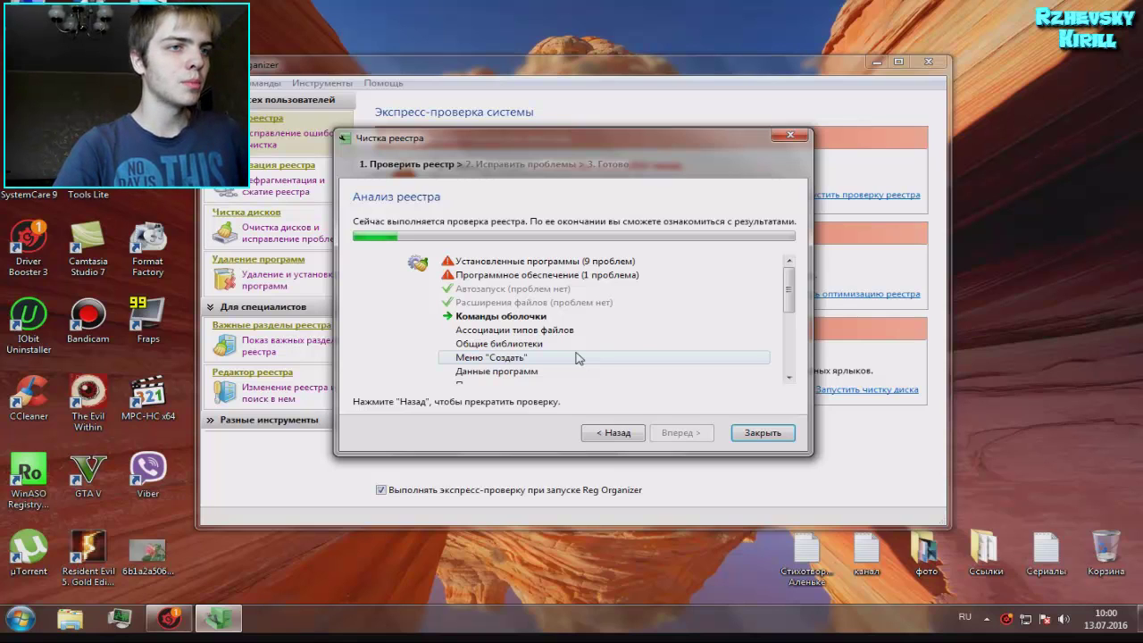
{"action": "mouse_move", "coordinate": [786, 279]}
{"action": "left_mouse_down"}
{"action": "mouse_move", "coordinate": [776, 358]}
{"action": "mouse_move", "coordinate": [786, 273]}
{"action": "left_mouse_up"}
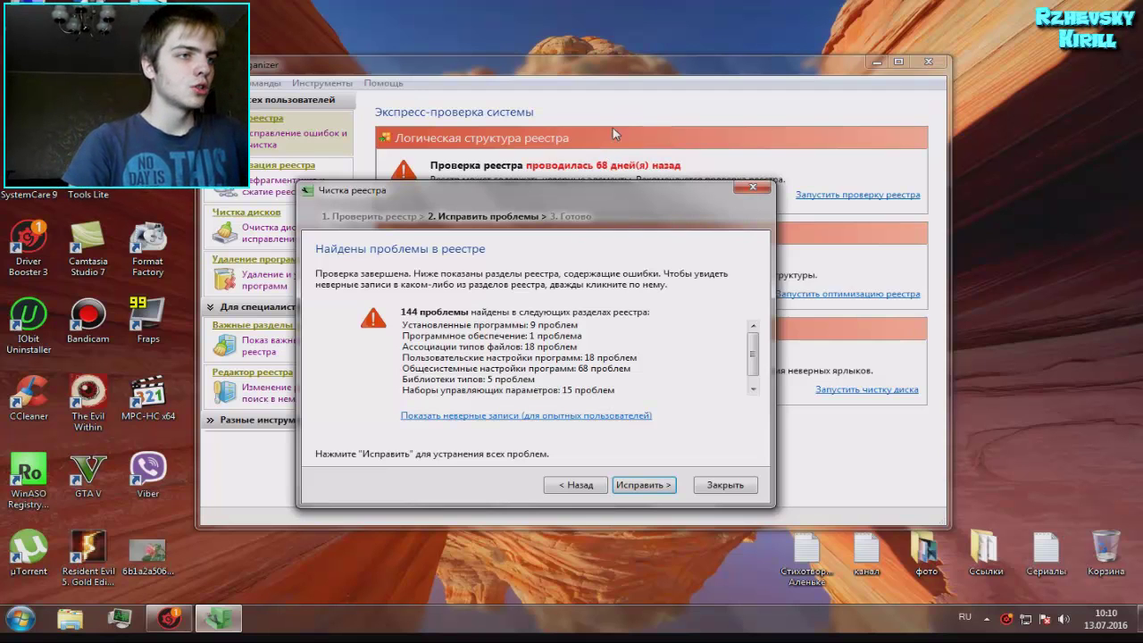
{"action": "left_click_drag", "start_coordinate": [568, 197], "coordinate": [644, 167]}
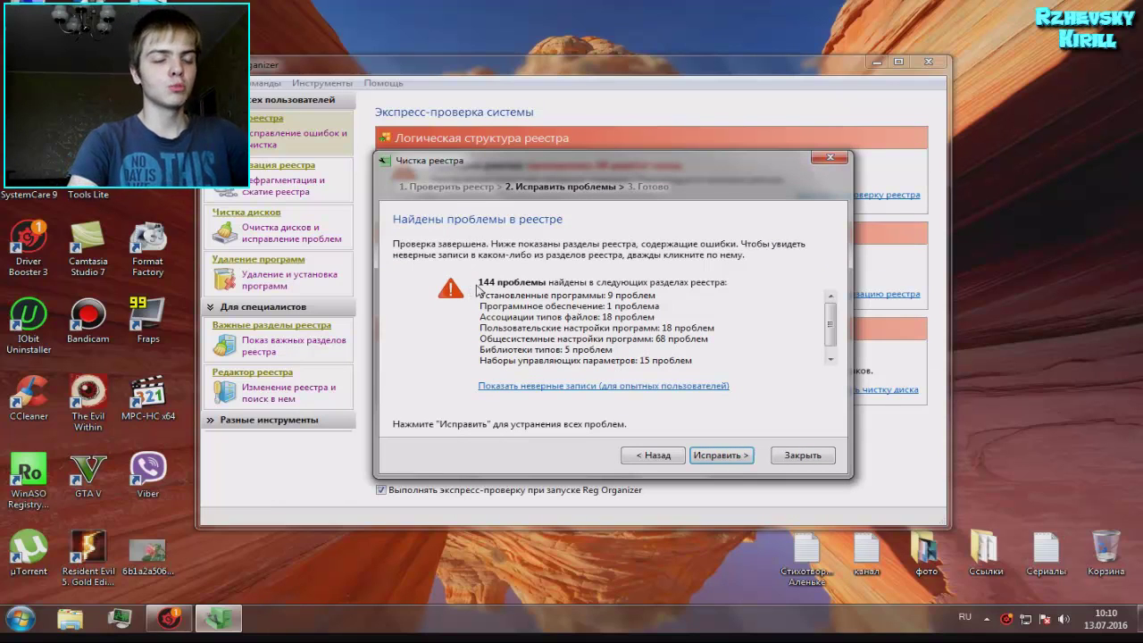
{"action": "left_click", "coordinate": [720, 455]}
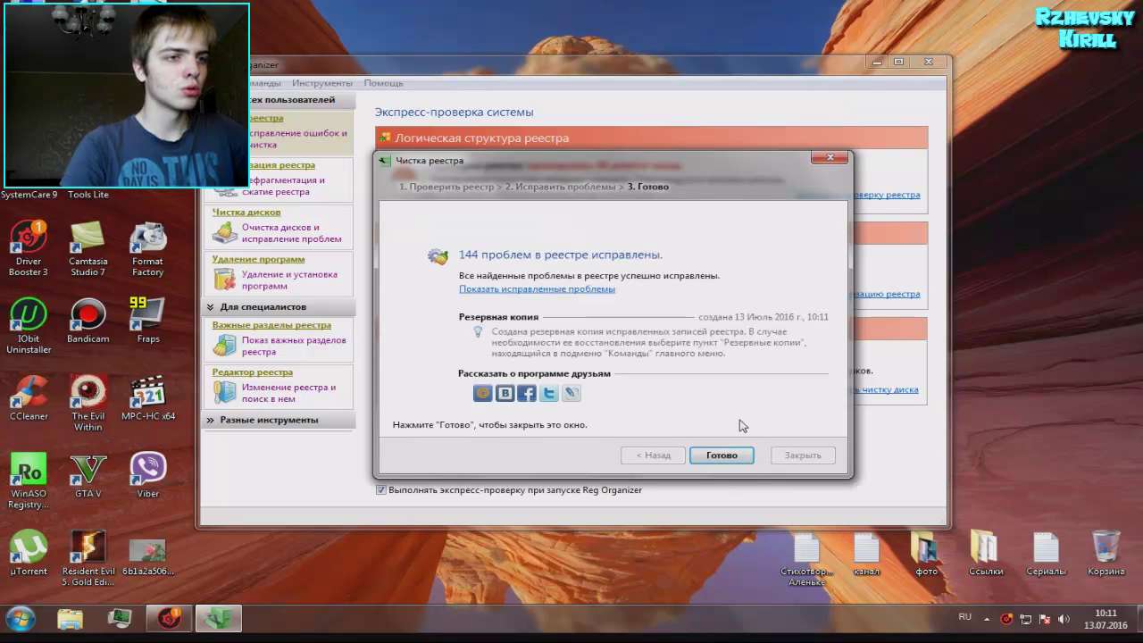
{"action": "left_click", "coordinate": [725, 454]}
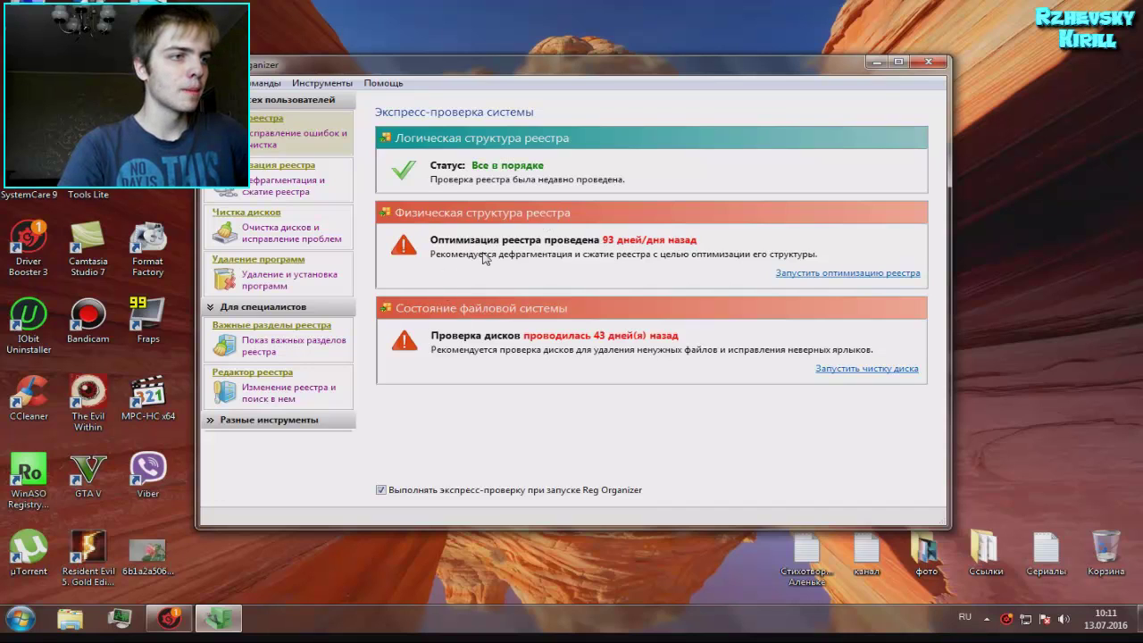
Scan all hard disks with Чистка дисков for unneeded files, invalid shortcuts and clean-folder contents, and fix all the problems found
{"action": "left_click", "coordinate": [836, 376]}
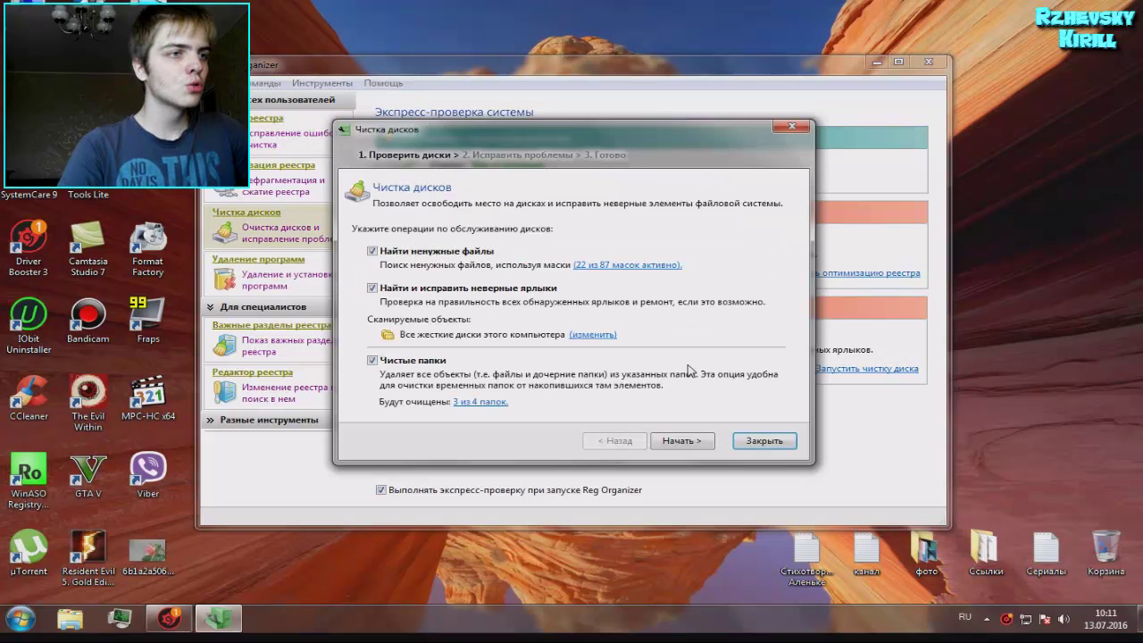
{"action": "left_click_drag", "start_coordinate": [643, 139], "coordinate": [687, 114]}
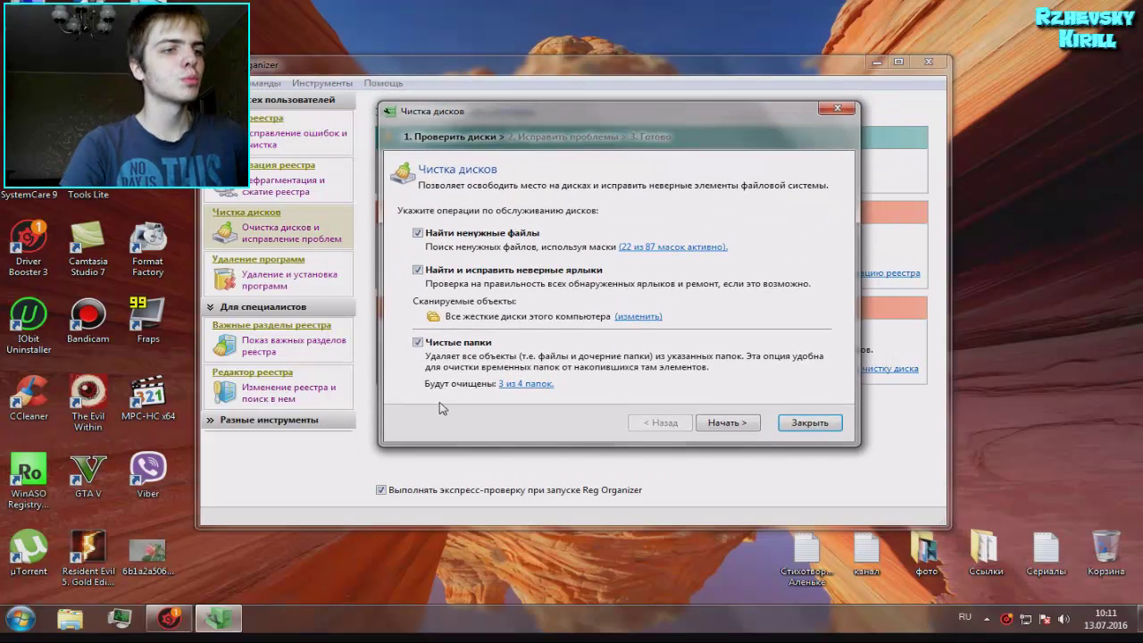
{"action": "left_click", "coordinate": [734, 424]}
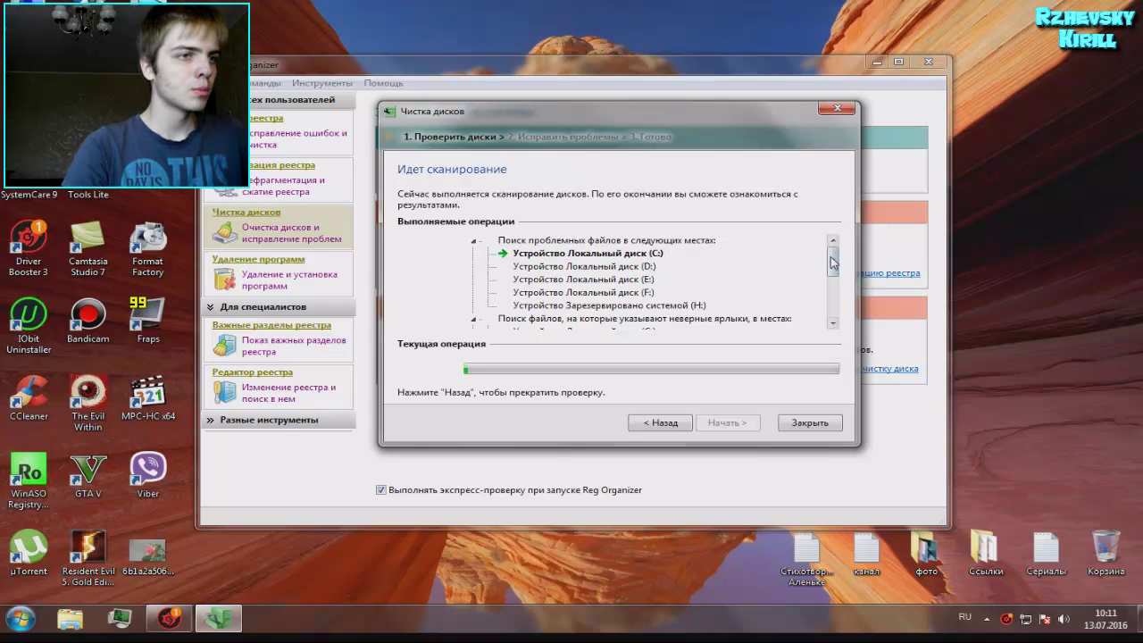
{"action": "mouse_move", "coordinate": [835, 260]}
{"action": "left_mouse_down"}
{"action": "mouse_move", "coordinate": [813, 302]}
{"action": "mouse_move", "coordinate": [823, 258]}
{"action": "left_mouse_up"}
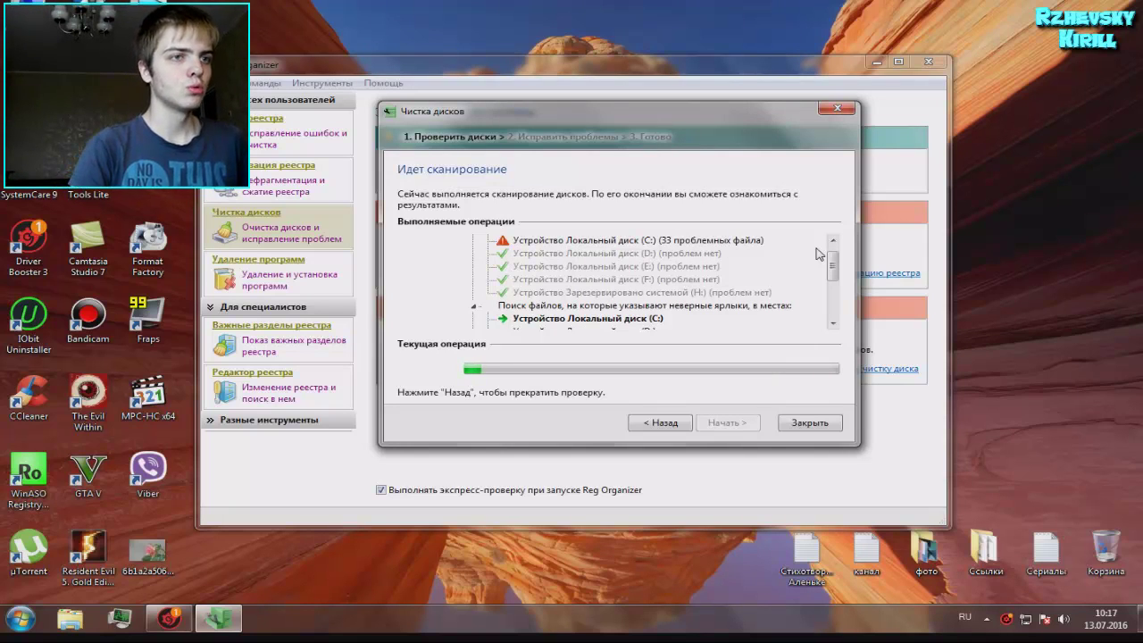
{"action": "left_click_drag", "start_coordinate": [834, 266], "coordinate": [834, 306]}
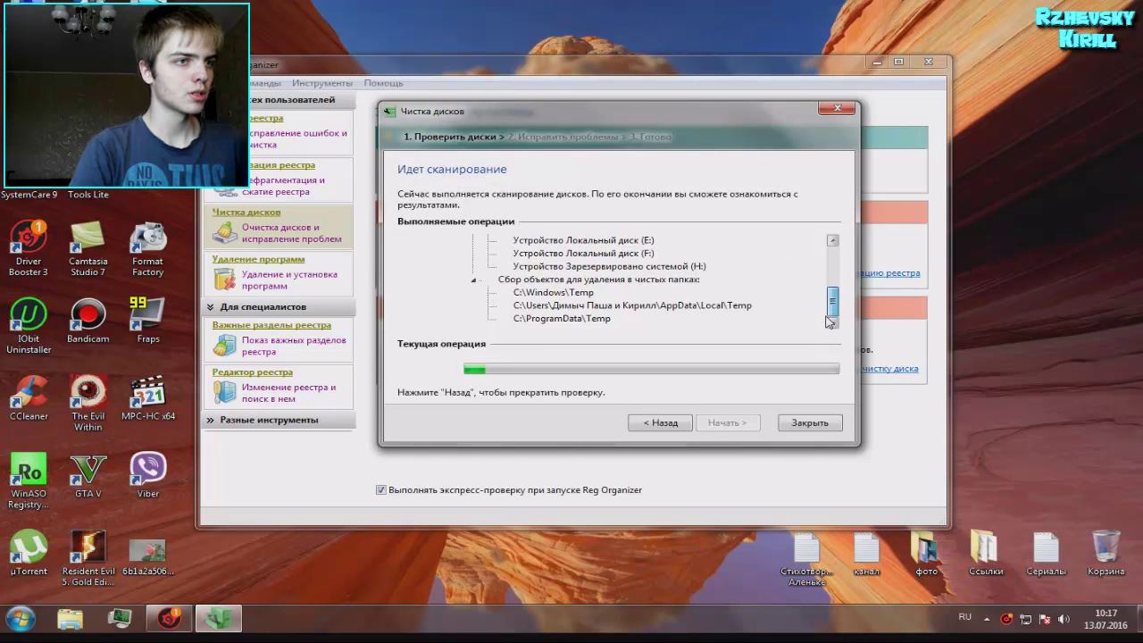
{"action": "left_click_drag", "start_coordinate": [828, 273], "coordinate": [829, 261]}
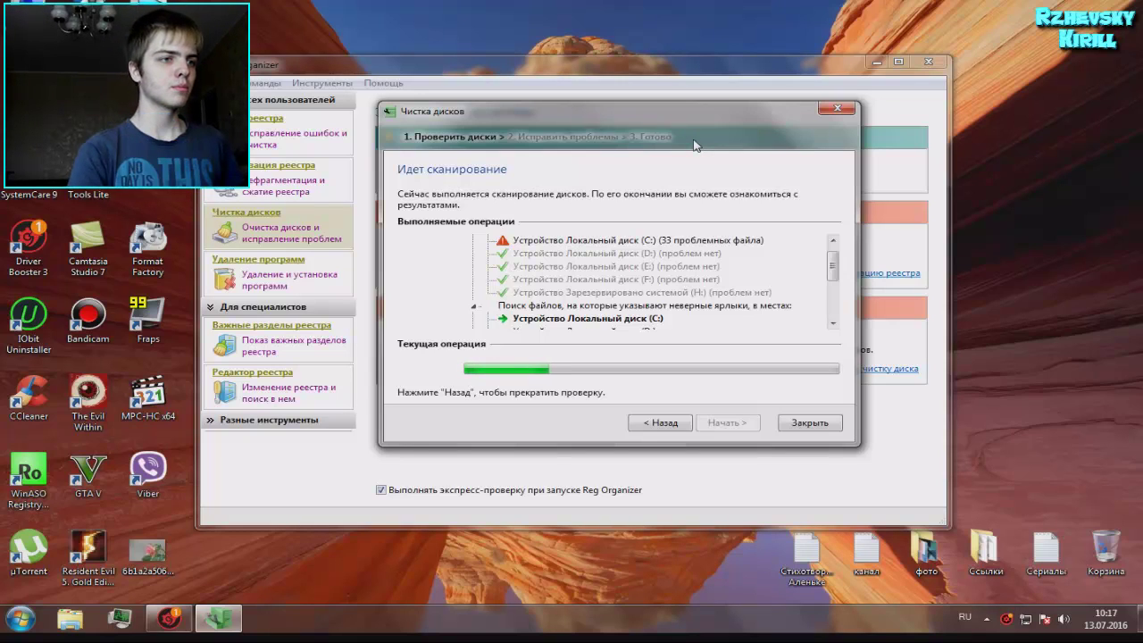
{"action": "left_click_drag", "start_coordinate": [688, 116], "coordinate": [688, 120]}
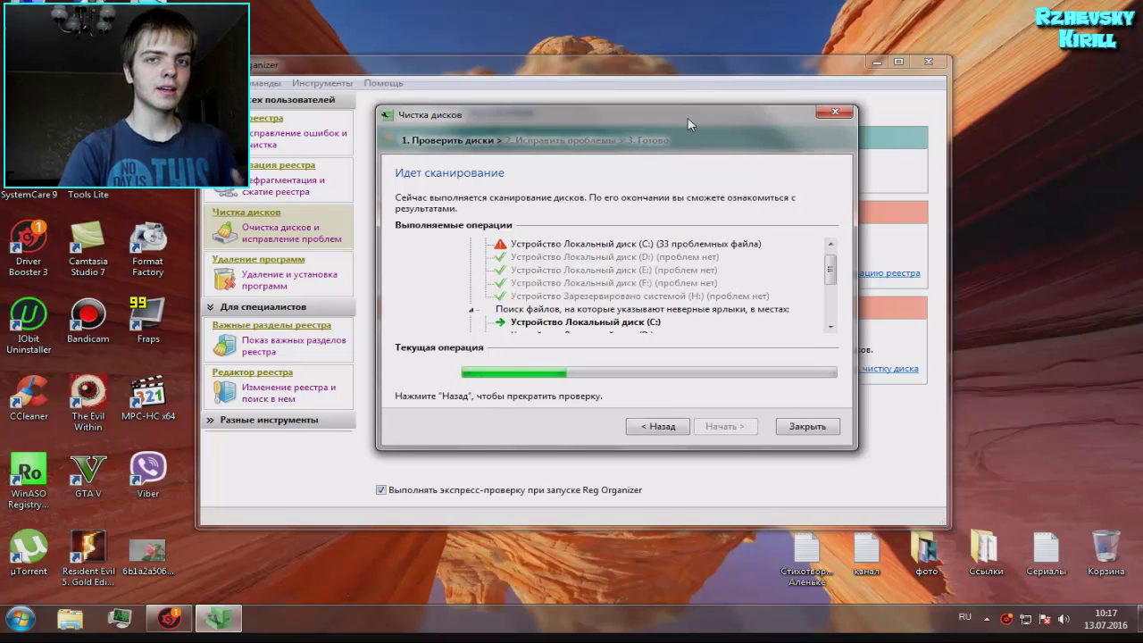
{"action": "left_click_drag", "start_coordinate": [687, 118], "coordinate": [677, 116]}
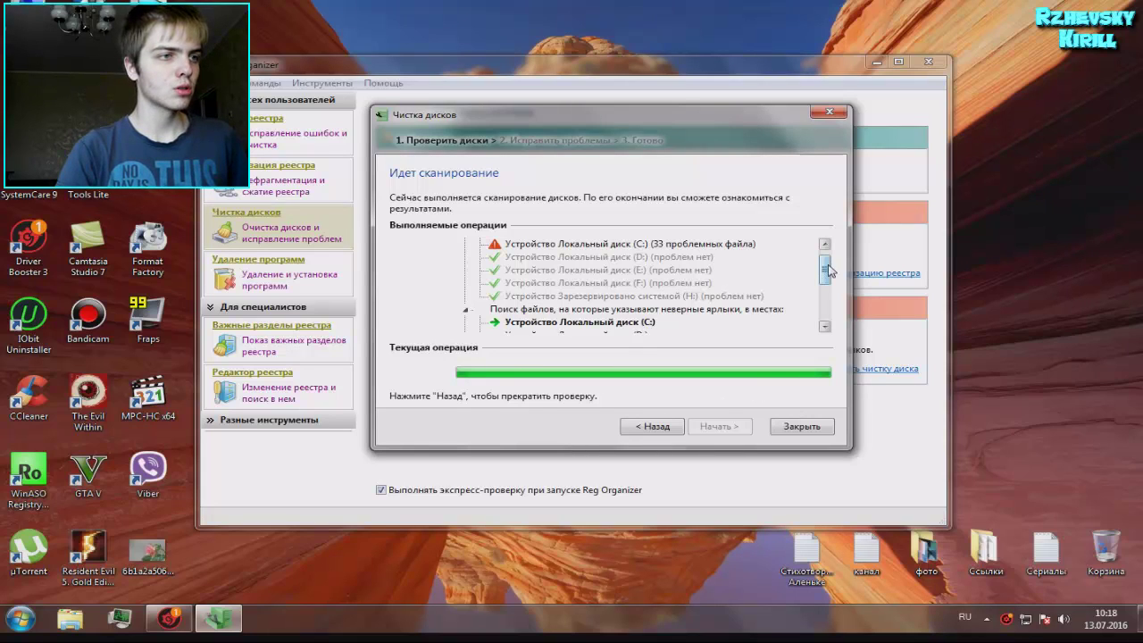
{"action": "left_click_drag", "start_coordinate": [826, 270], "coordinate": [823, 280]}
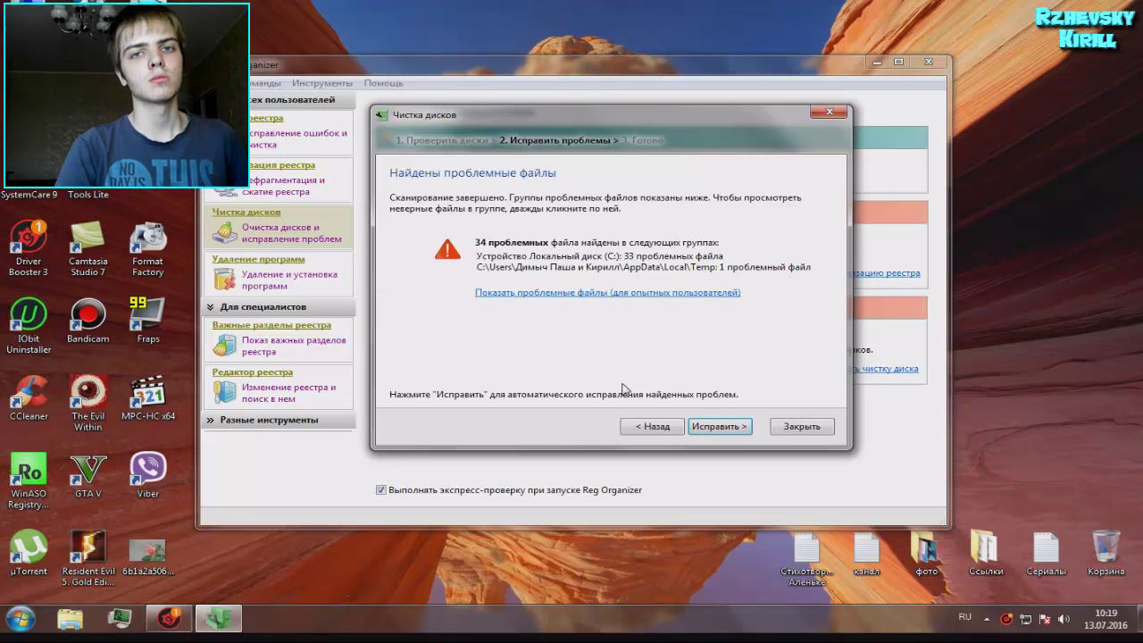
{"action": "left_click", "coordinate": [720, 427]}
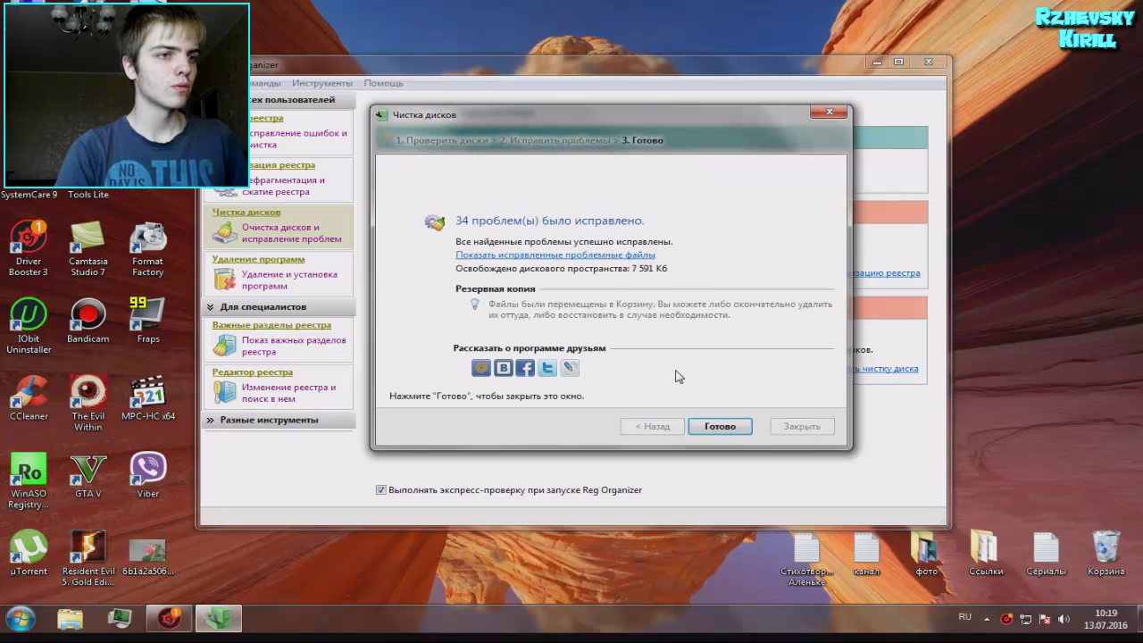
{"action": "left_click", "coordinate": [728, 428]}
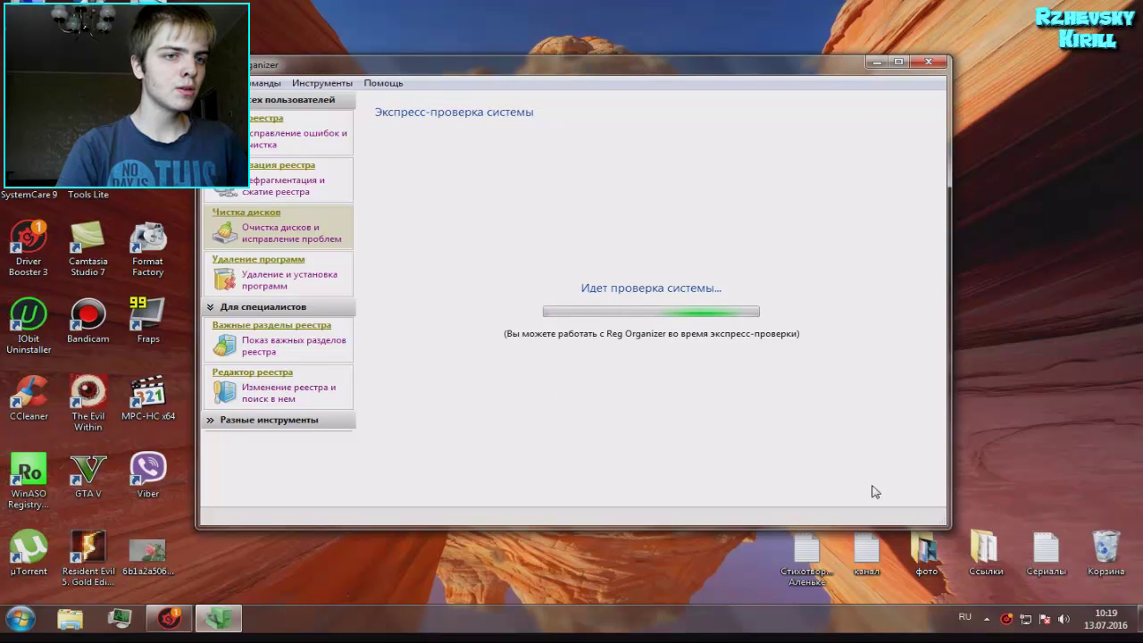
Check the Корзина window, then empty the recycle bin permanently
{"action": "double_click", "coordinate": [1103, 549]}
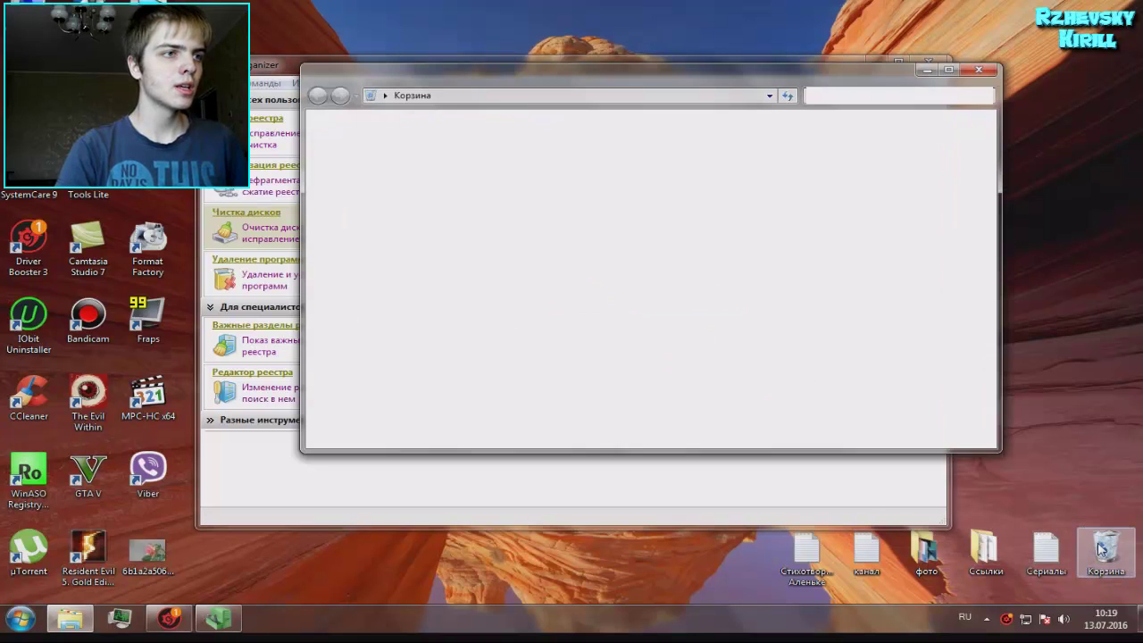
{"action": "left_click", "coordinate": [978, 71]}
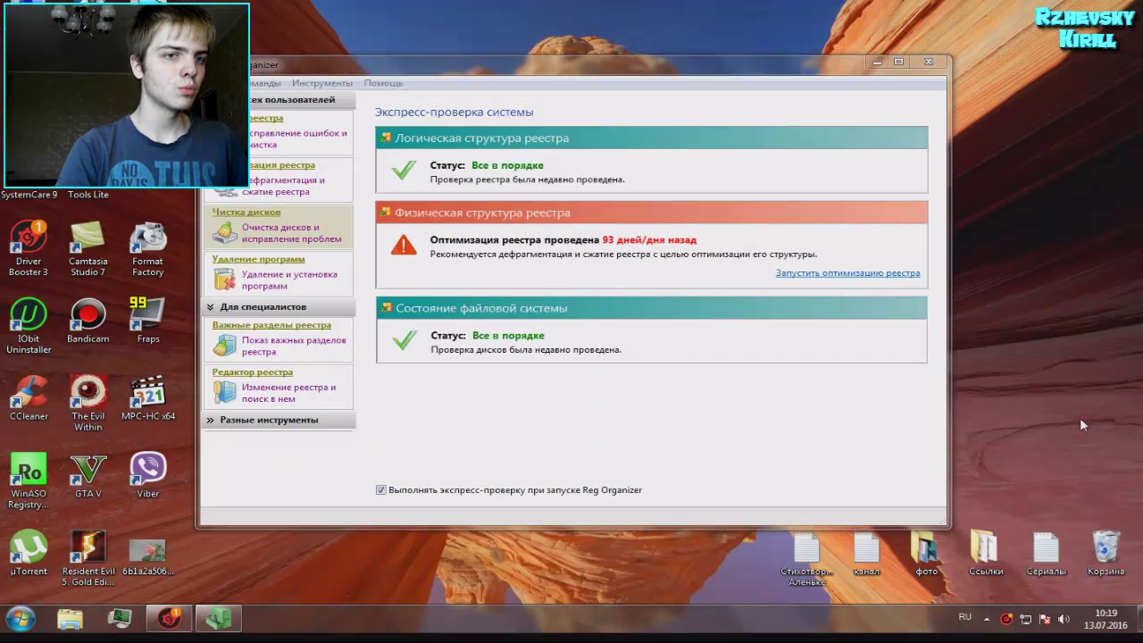
{"action": "right_click", "coordinate": [1105, 546]}
{"action": "left_click", "coordinate": [1012, 434]}
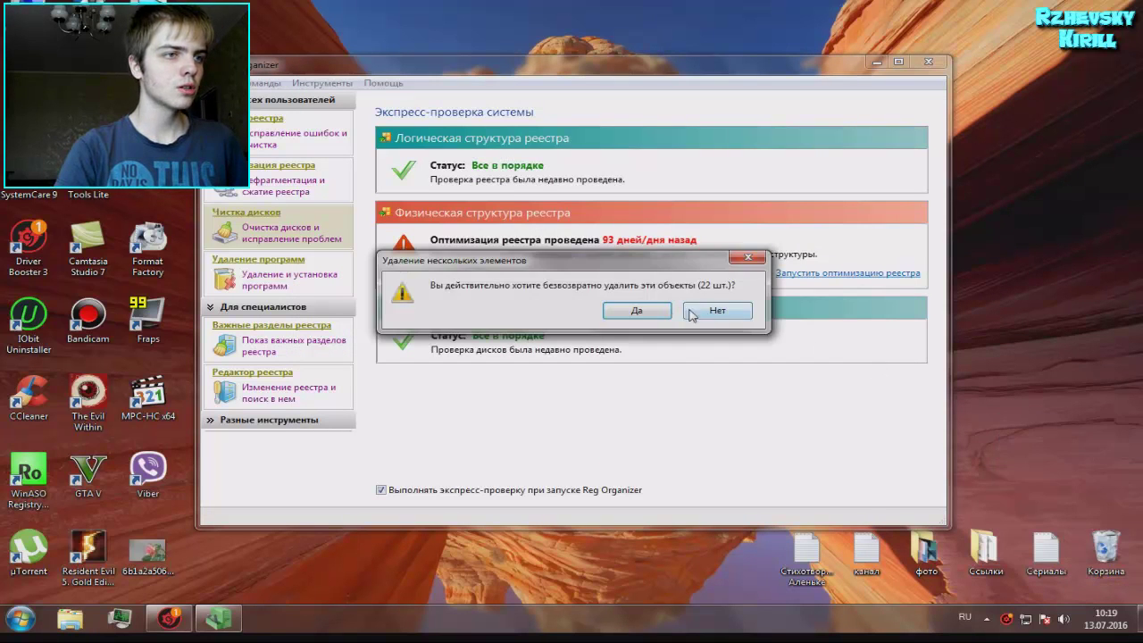
{"action": "left_click", "coordinate": [636, 310]}
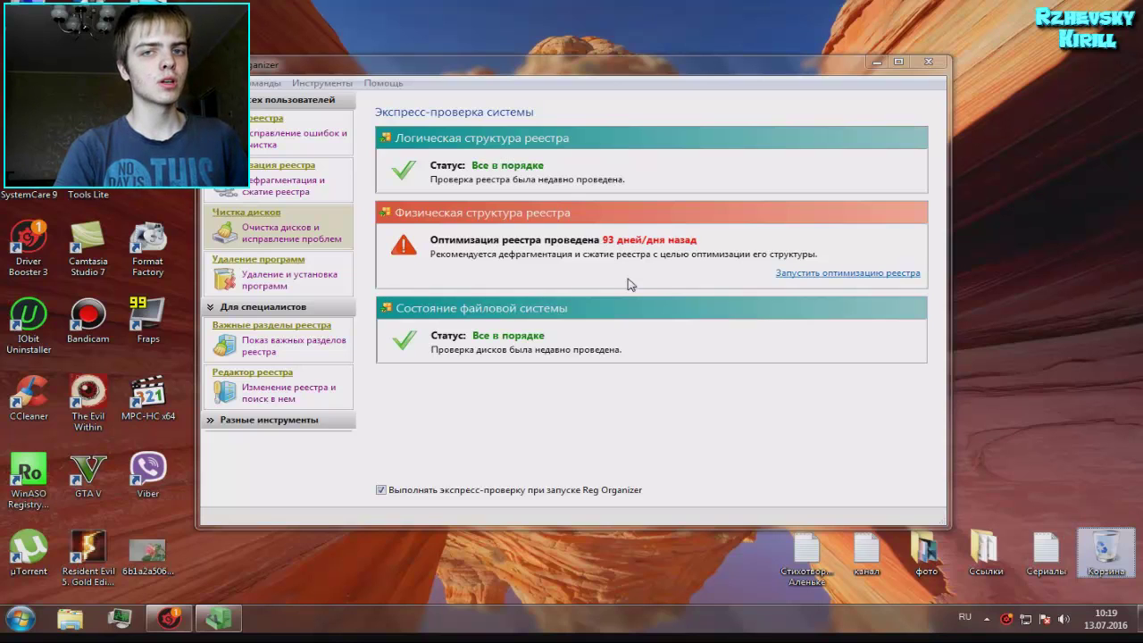
Review the Оптимизация реестра options, leave shutdown after optimisation disabled, and close Reg Organizer without running it
{"action": "left_click", "coordinate": [826, 275]}
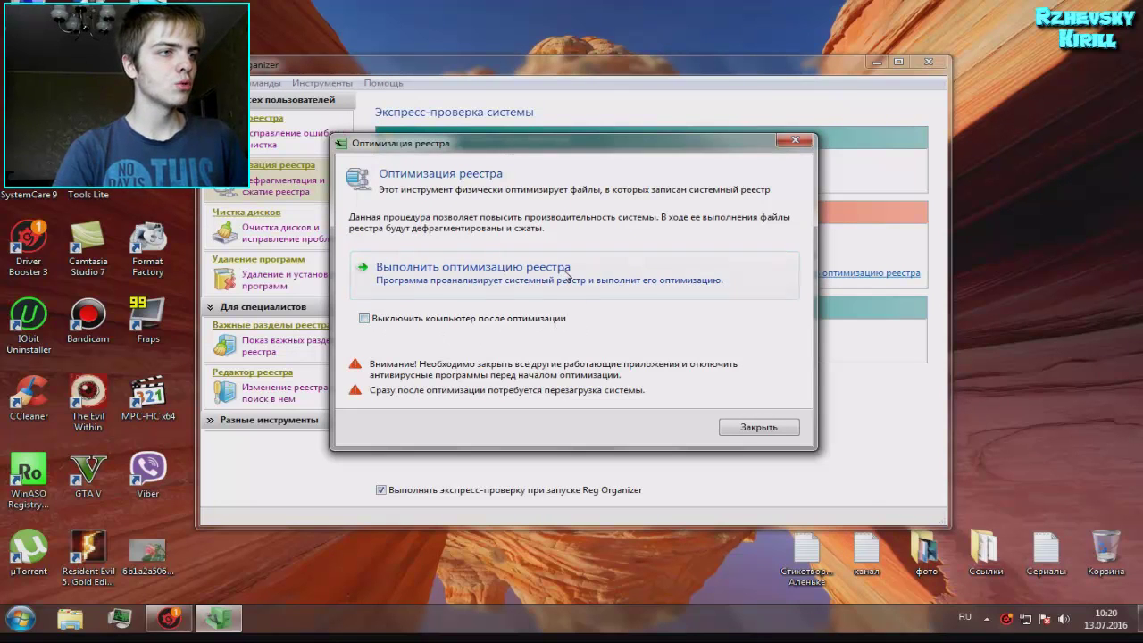
{"action": "left_click", "coordinate": [365, 319]}
{"action": "left_click", "coordinate": [365, 319]}
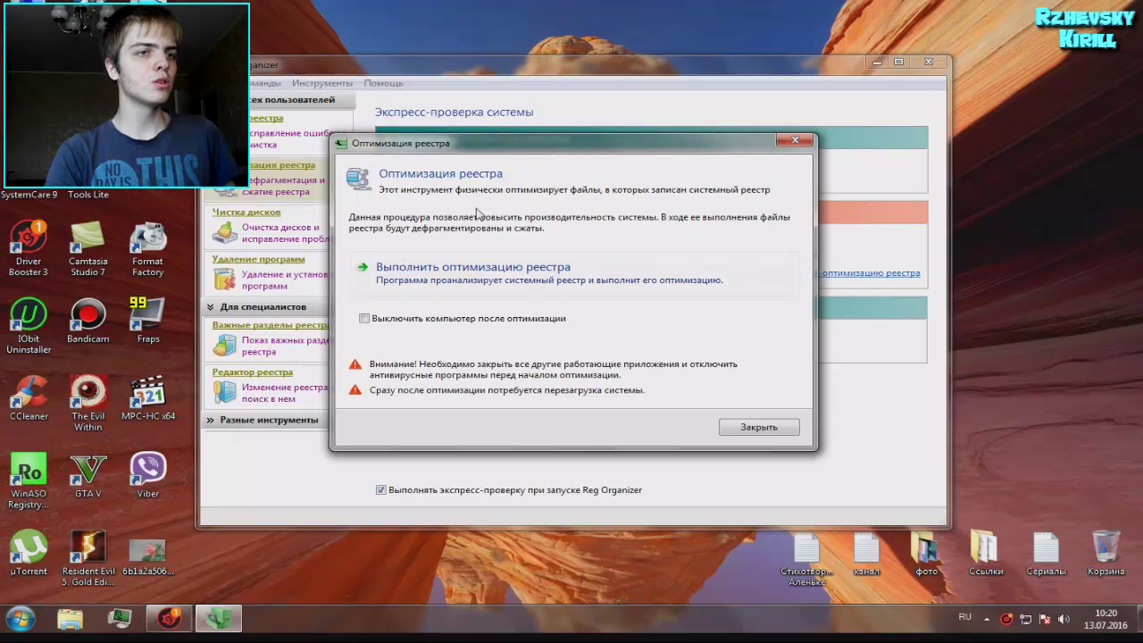
{"action": "left_click", "coordinate": [795, 140]}
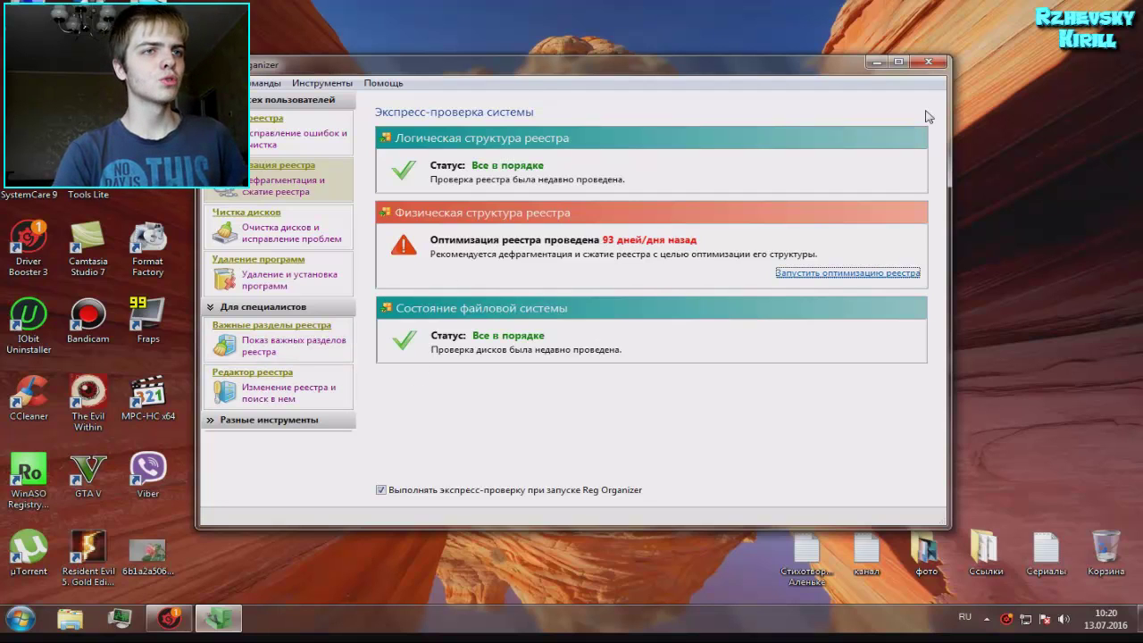
{"action": "left_click", "coordinate": [929, 62]}
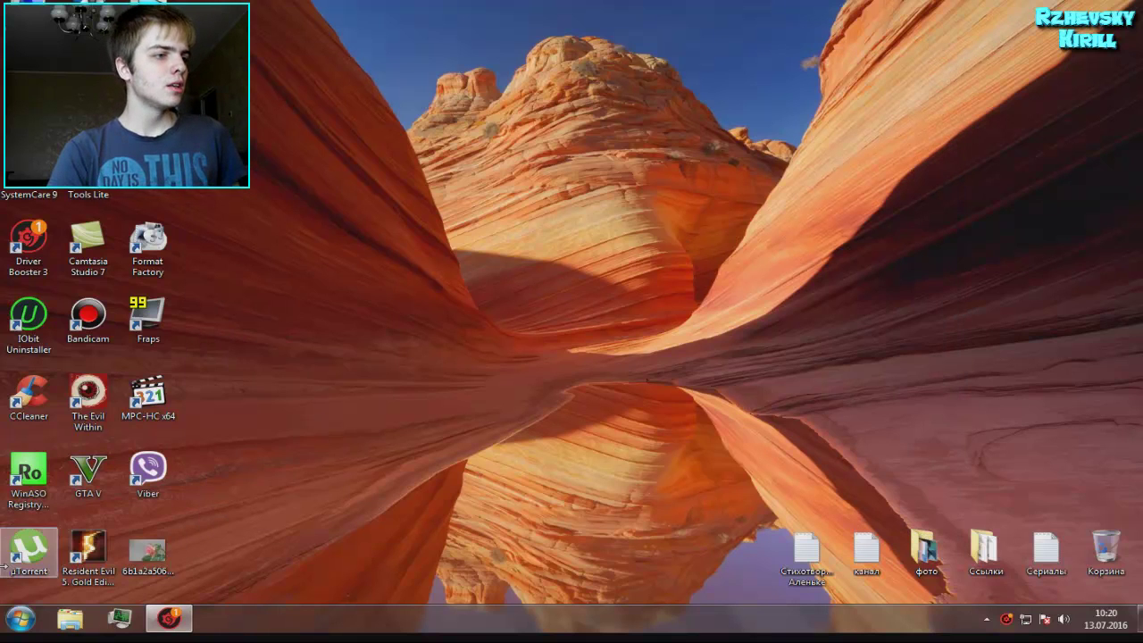
Search for msconfig with the English keyboard layout and open the Windows System Configuration utility
{"action": "left_click", "coordinate": [15, 630]}
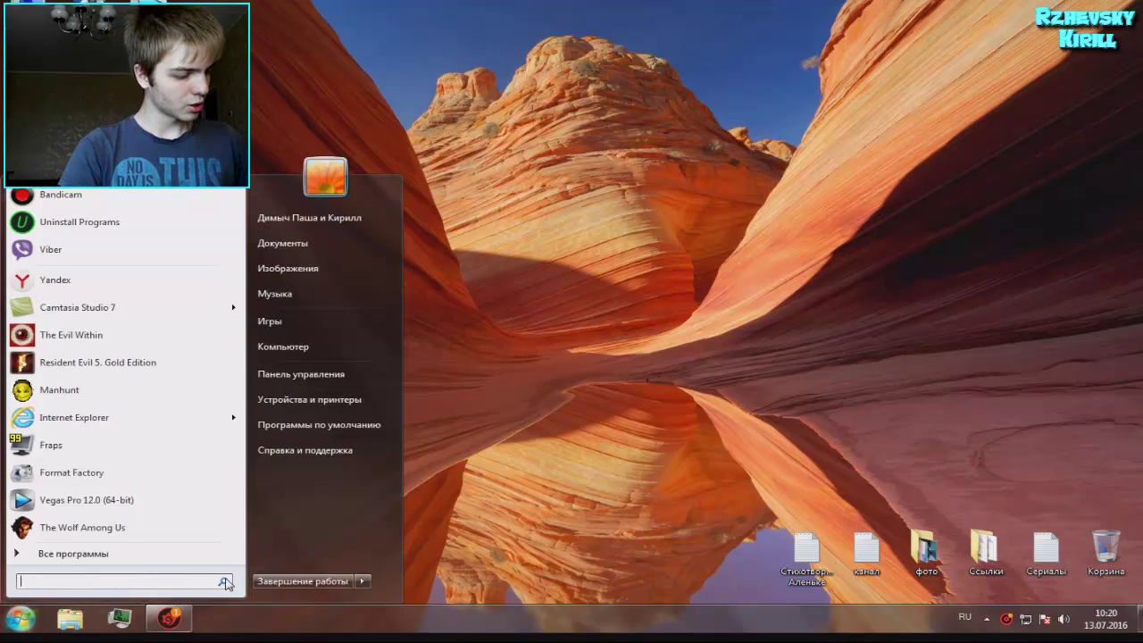
{"action": "key", "text": "alt+shift"}
{"action": "type", "text": "ms"}
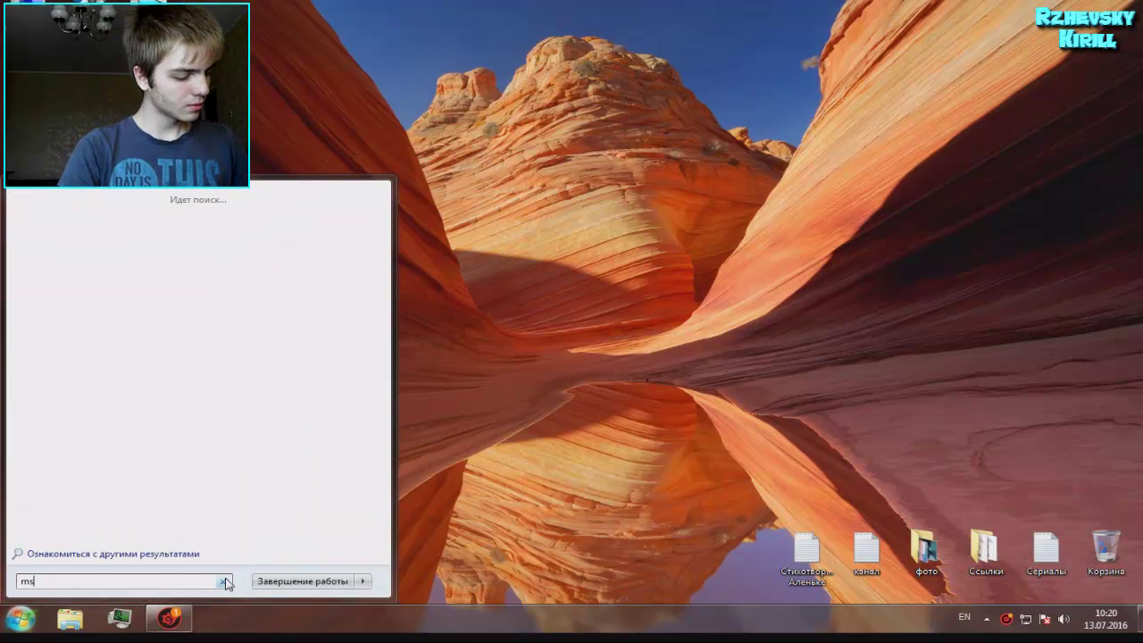
{"action": "type", "text": "config"}
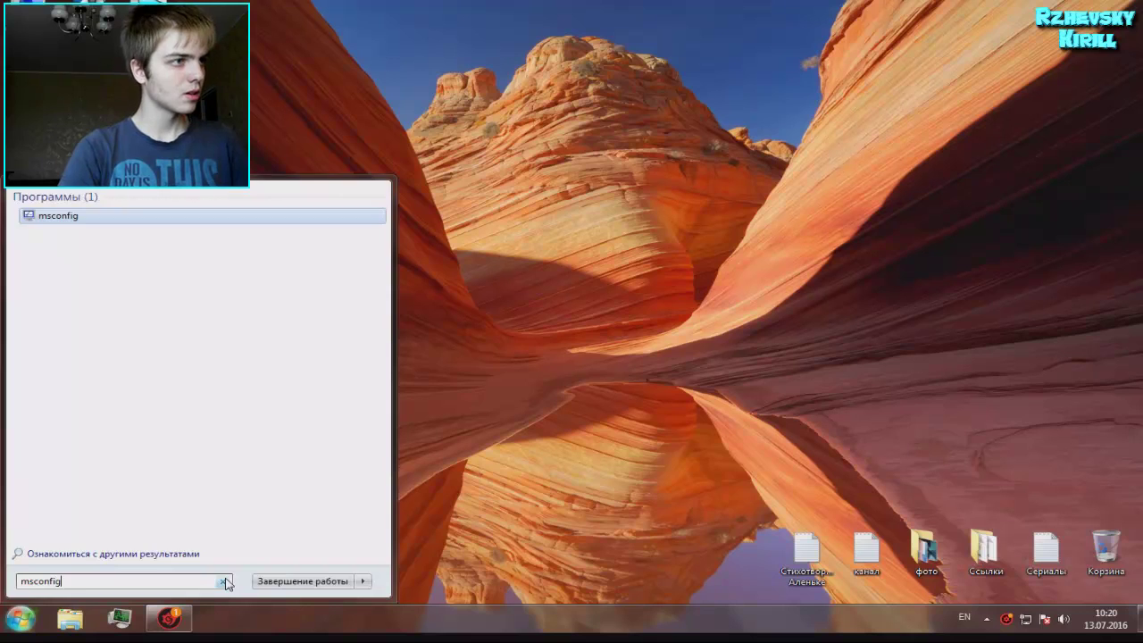
{"action": "key", "text": "Return"}
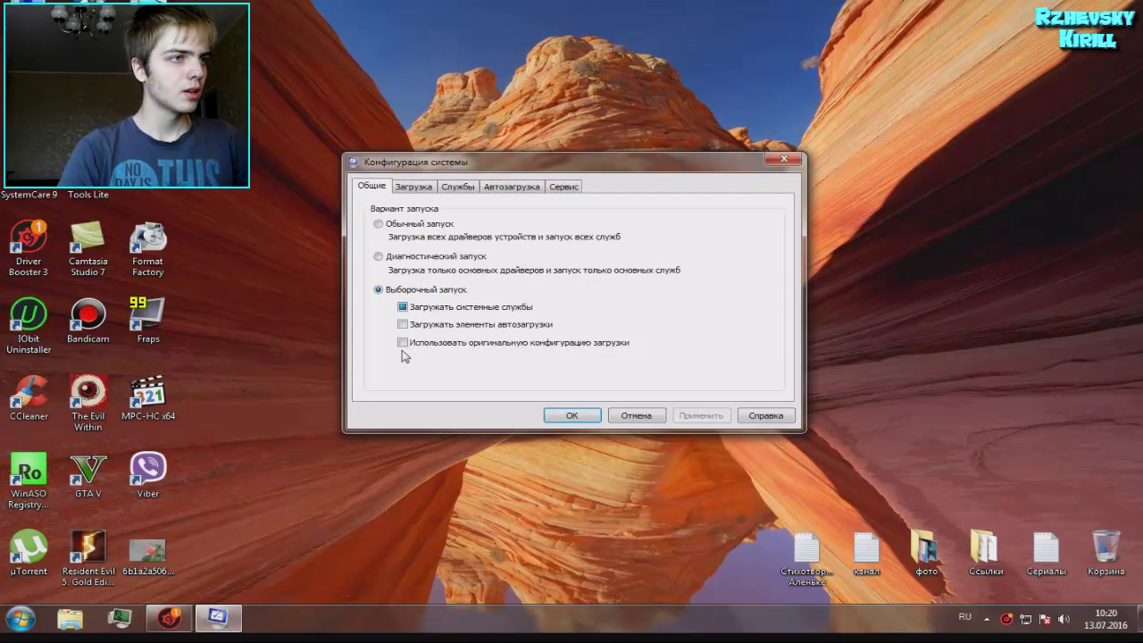
Disable the enabled CCleaner entry in the list of startup items and apply the change
{"action": "left_click", "coordinate": [410, 189]}
{"action": "left_click", "coordinate": [456, 187]}
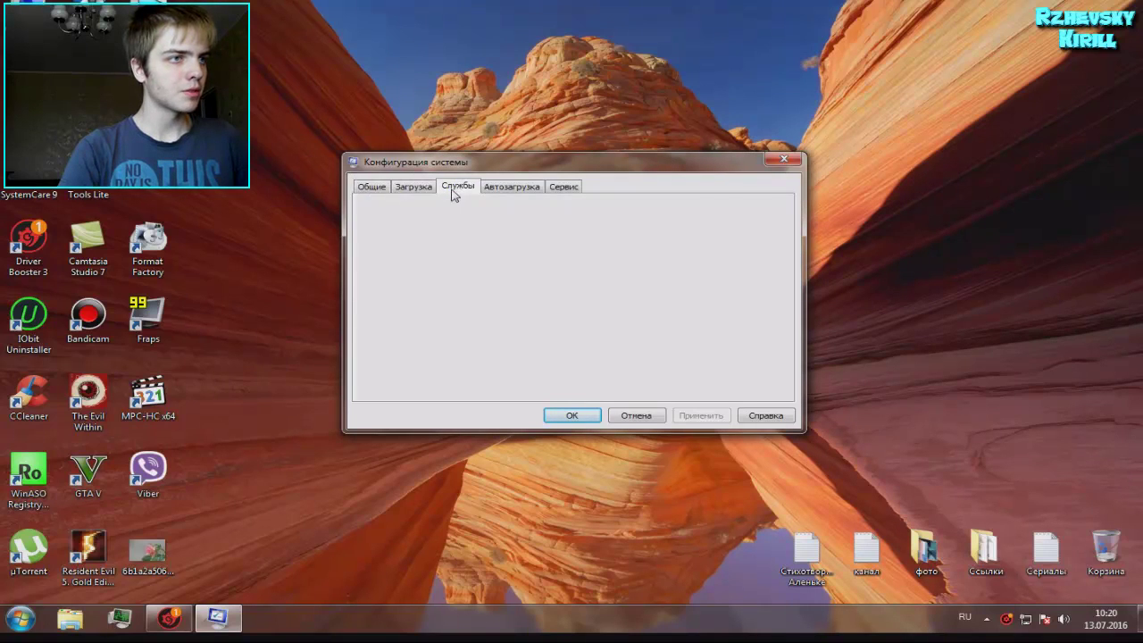
{"action": "left_click", "coordinate": [509, 187]}
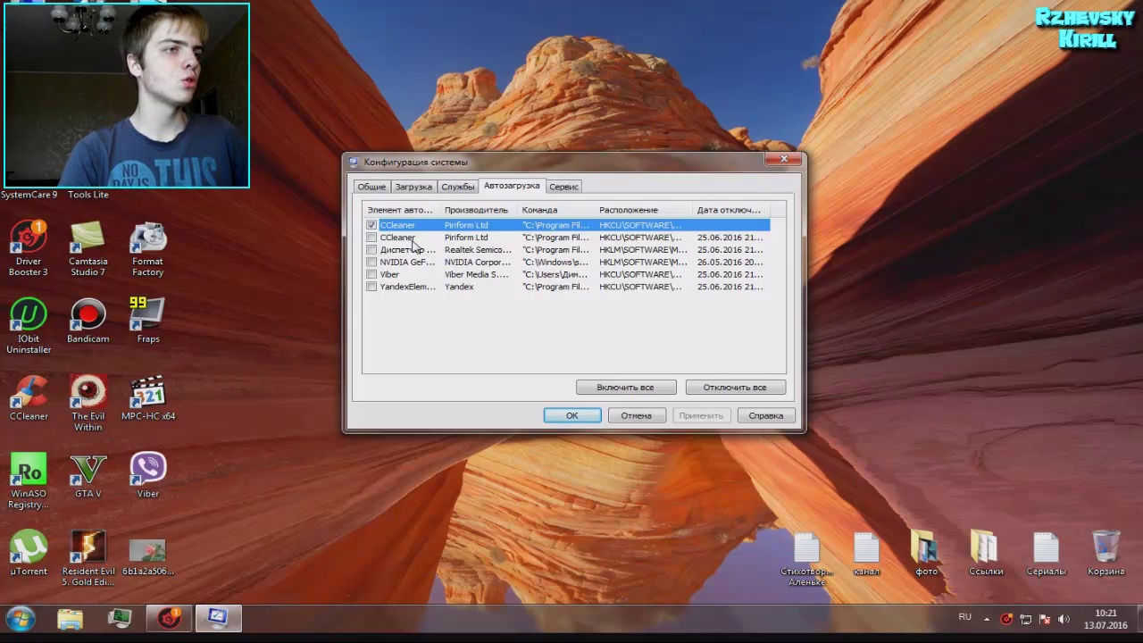
{"action": "left_click", "coordinate": [371, 225]}
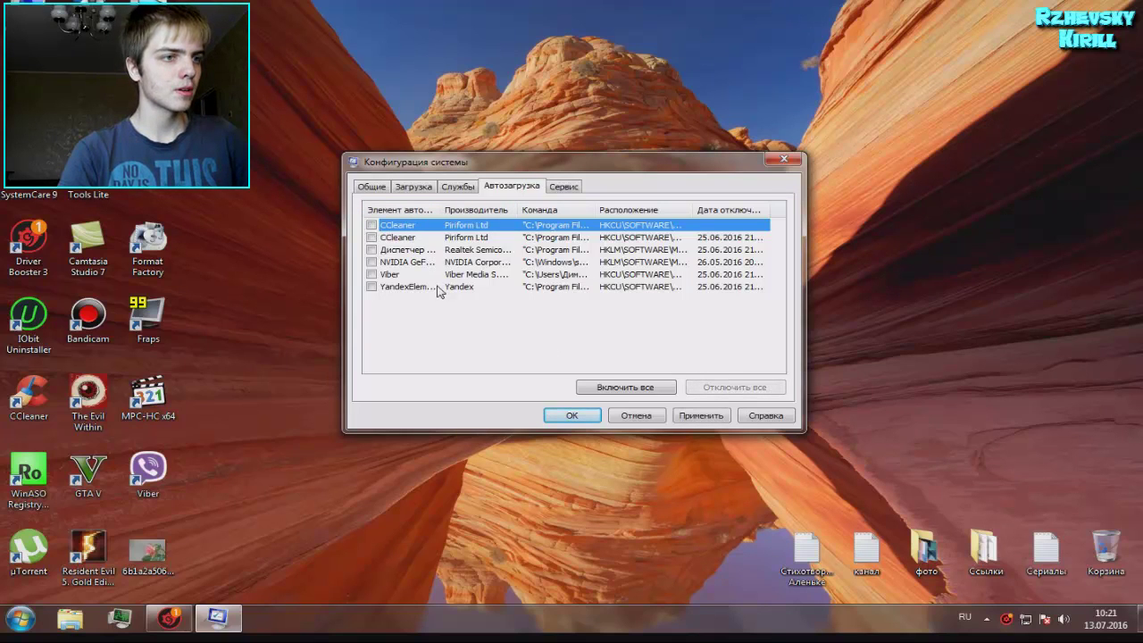
{"action": "left_click", "coordinate": [691, 418]}
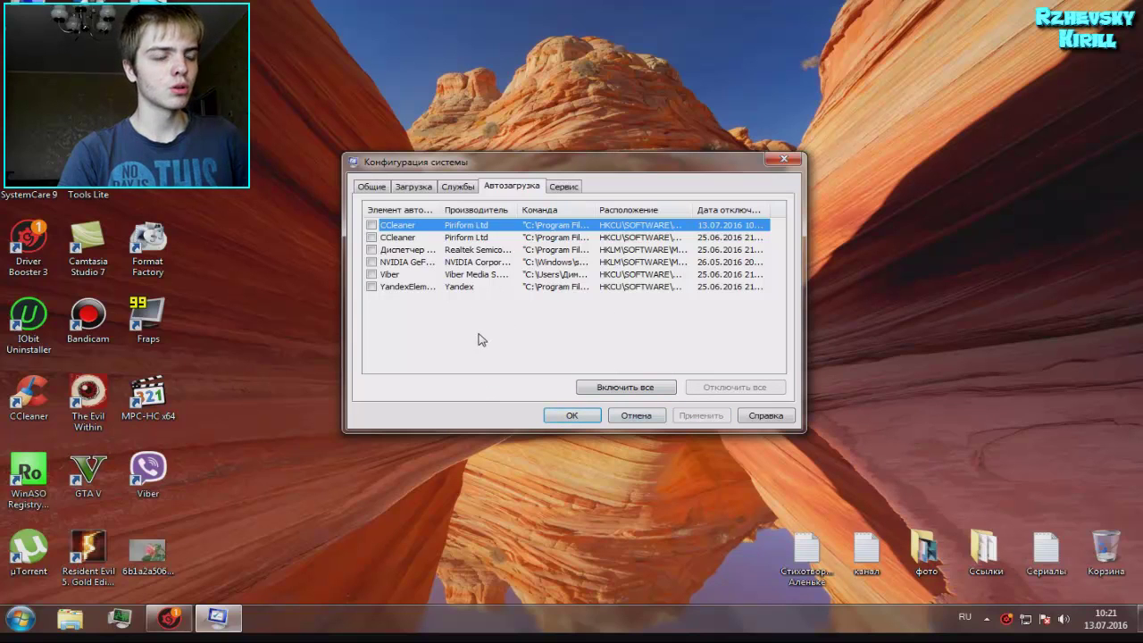
Review the service tools, system services, boot options and startup items, then close System Configuration
{"action": "left_click", "coordinate": [564, 188]}
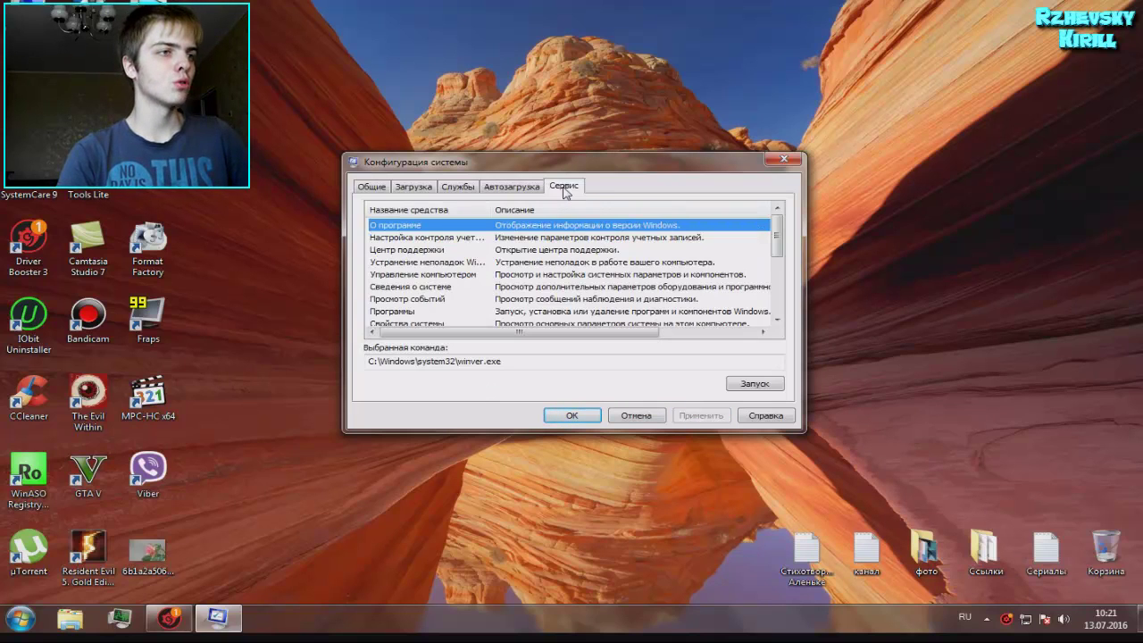
{"action": "left_click", "coordinate": [536, 187]}
{"action": "left_click", "coordinate": [457, 188]}
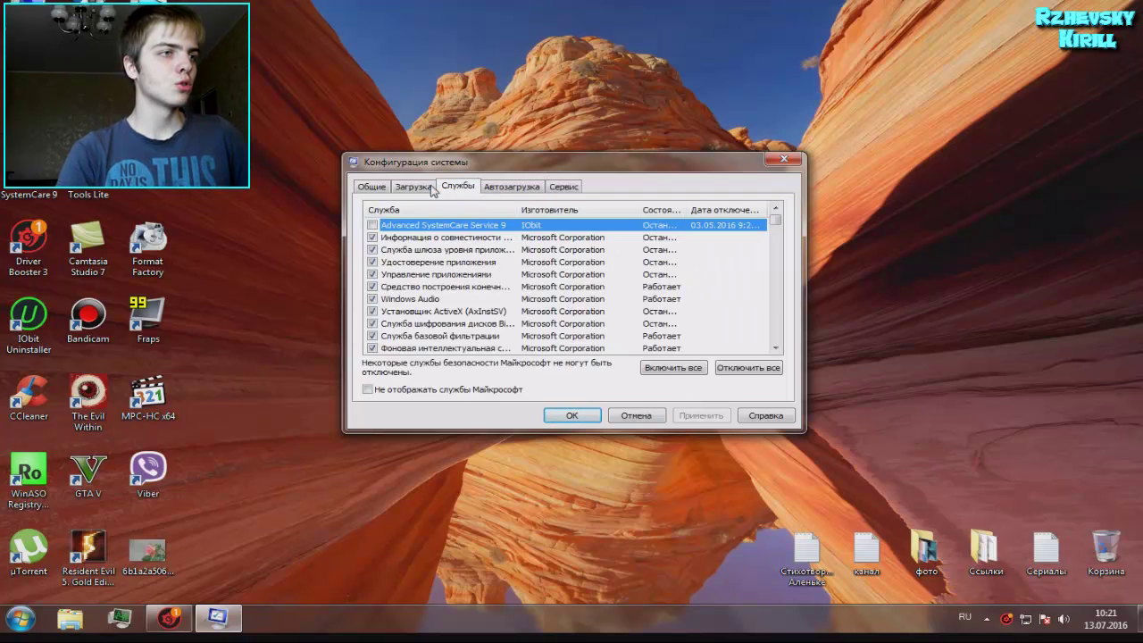
{"action": "left_click", "coordinate": [420, 190]}
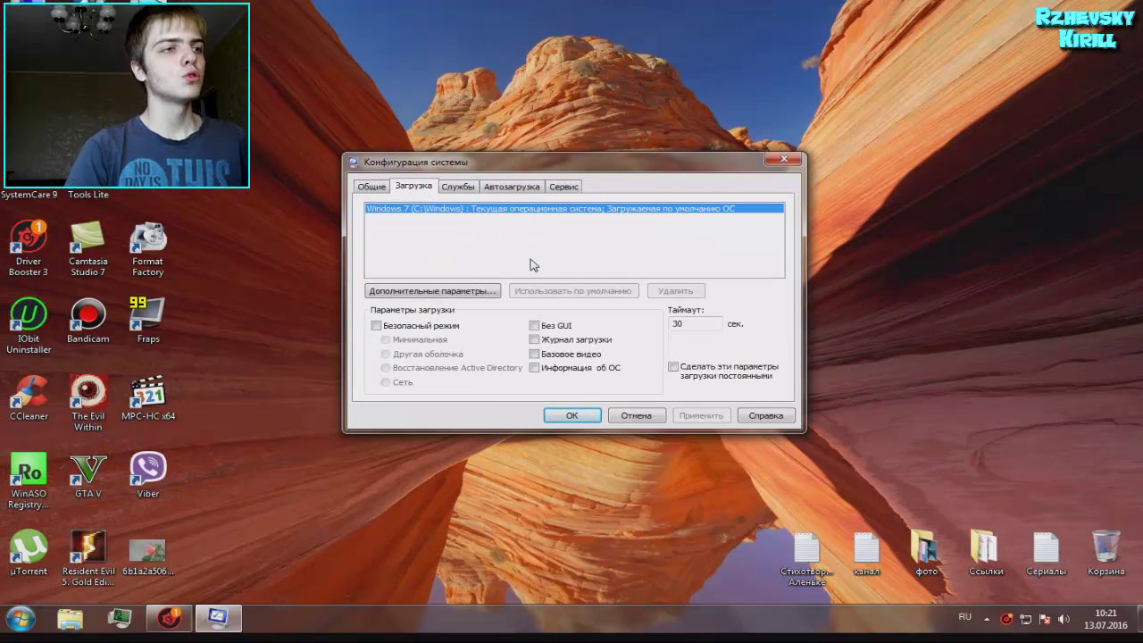
{"action": "left_click", "coordinate": [494, 187]}
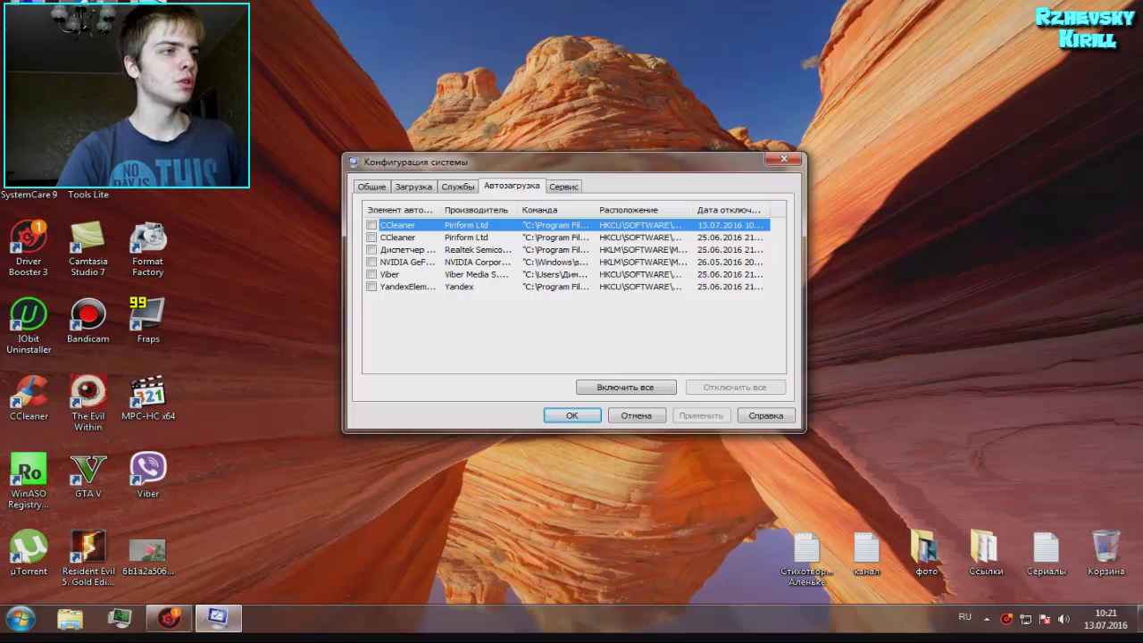
{"action": "left_click", "coordinate": [783, 161]}
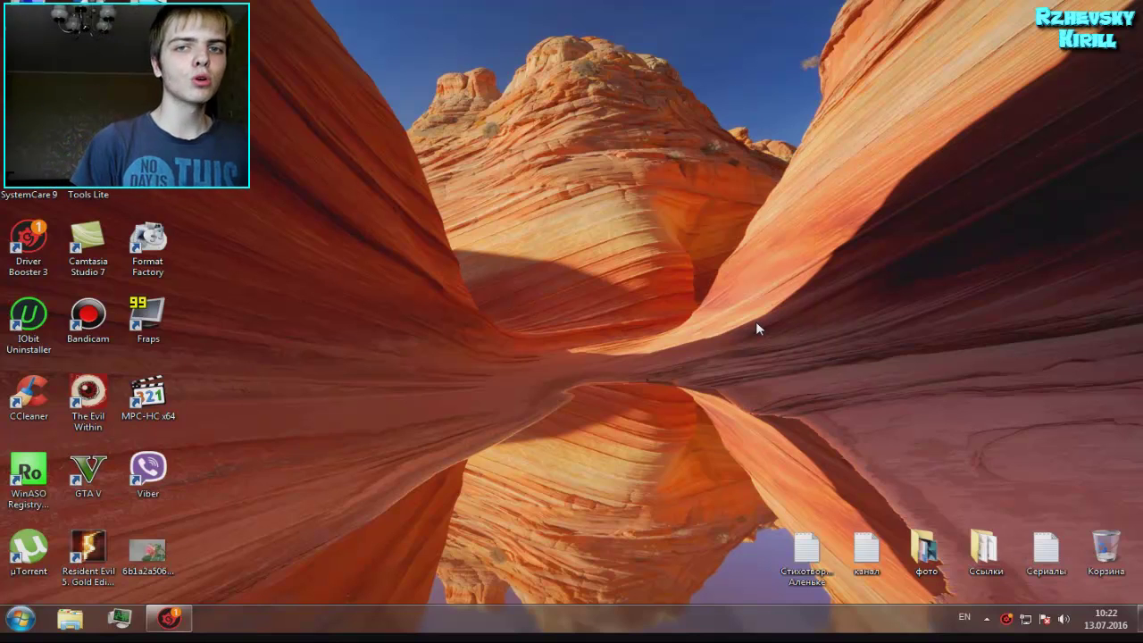